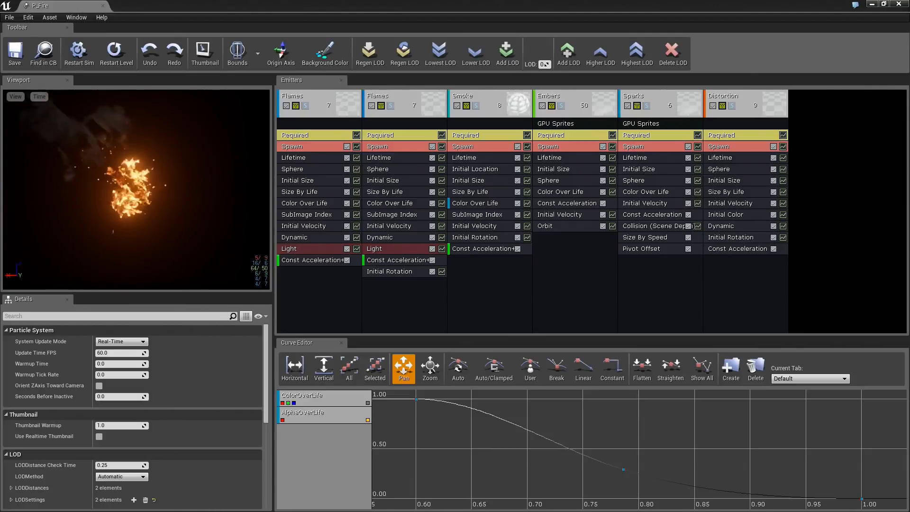
Open the Cascade documentation, skim down to the Shader Complexity and Detail Modes sections, and return to the particle editor.
{"action": "key", "text": "F1"}
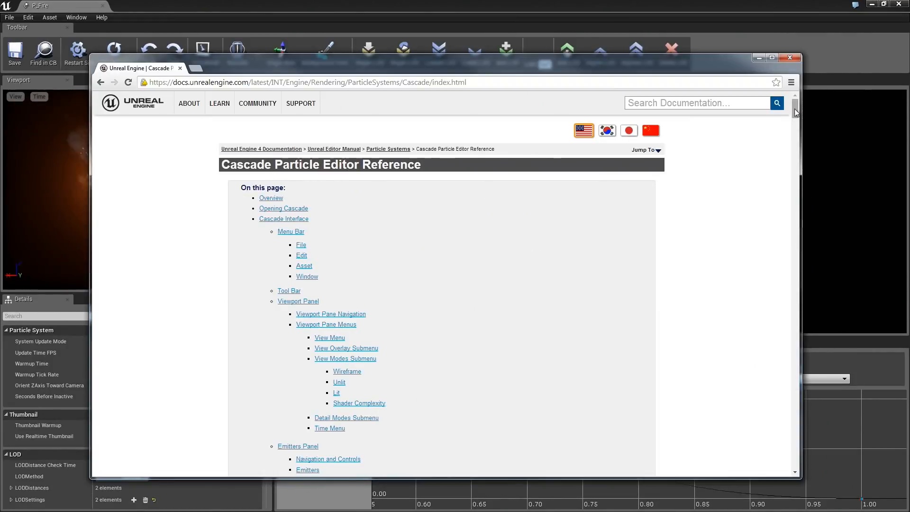
{"action": "left_click_drag", "start_coordinate": [794, 109], "coordinate": [795, 315]}
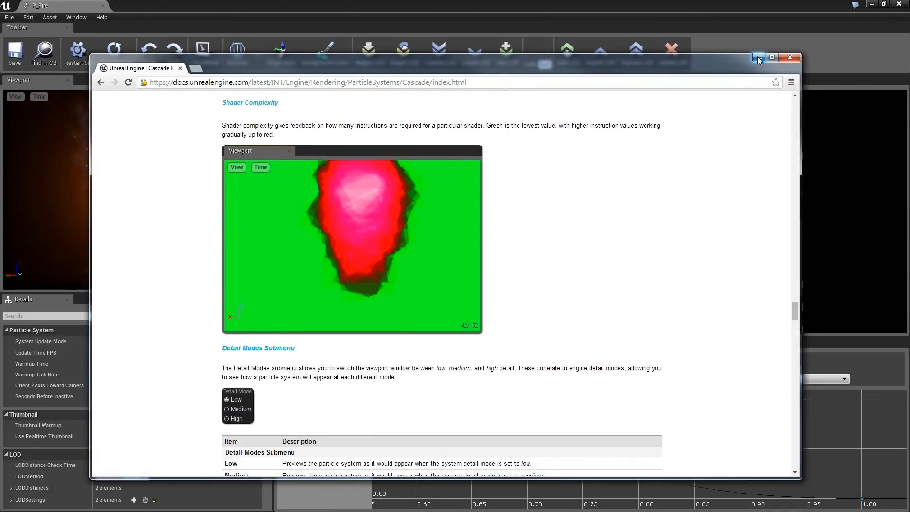
{"action": "left_click", "coordinate": [758, 57]}
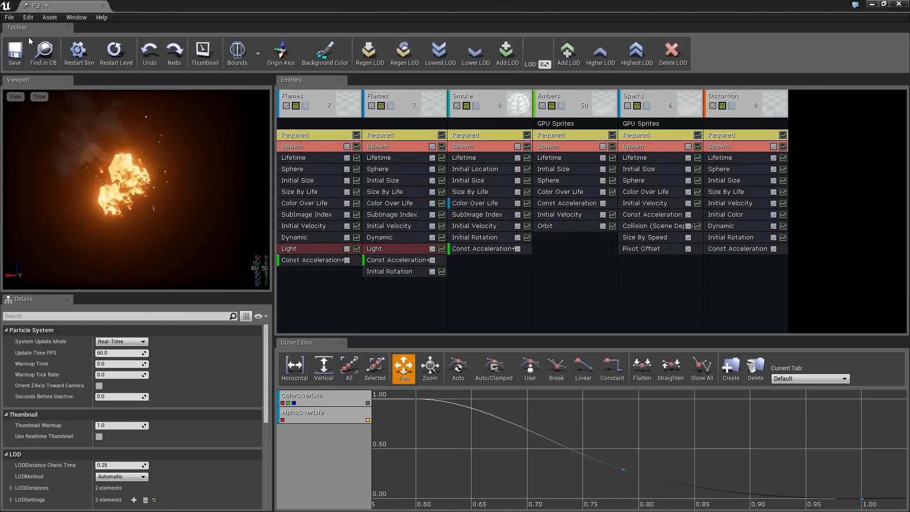
Restart the fire particle simulation in the preview and restart the particle system in the level.
{"action": "left_click", "coordinate": [63, 65]}
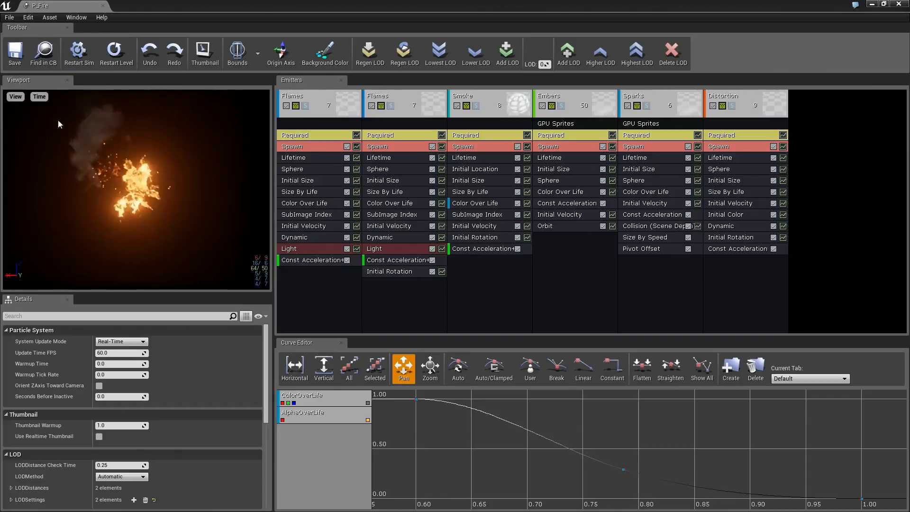
{"action": "left_click", "coordinate": [77, 53]}
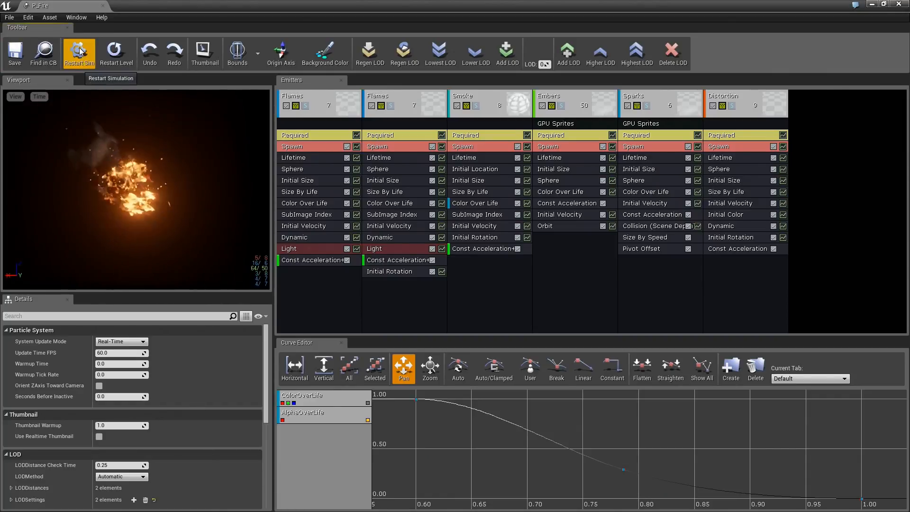
{"action": "left_click", "coordinate": [115, 52]}
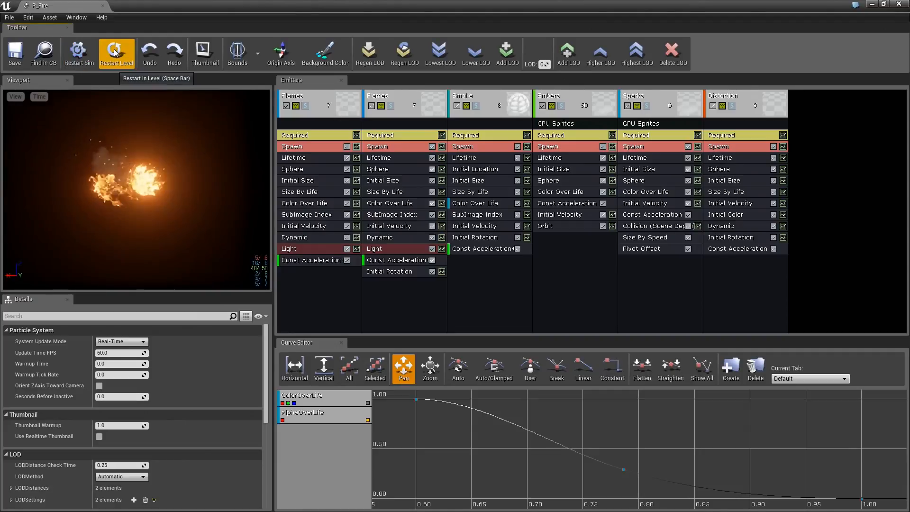
{"action": "left_click", "coordinate": [109, 53]}
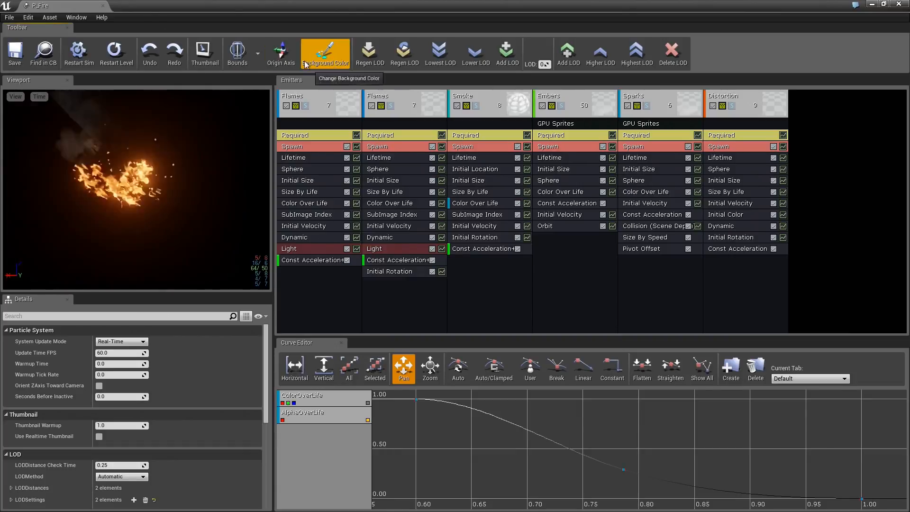
Display the particle system's bounds, examine and hide them, and toggle the origin axis.
{"action": "left_click", "coordinate": [237, 52]}
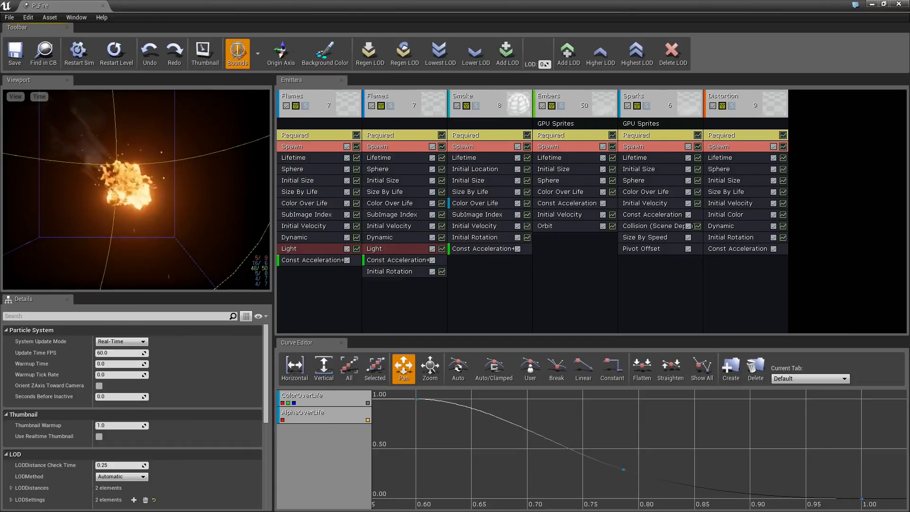
{"action": "scroll", "coordinate": [137, 189], "scroll_direction": "down", "scroll_amount": 6}
{"action": "left_click_drag", "start_coordinate": [136, 189], "coordinate": [126, 218]}
{"action": "left_click_drag", "start_coordinate": [190, 137], "coordinate": [188, 139]}
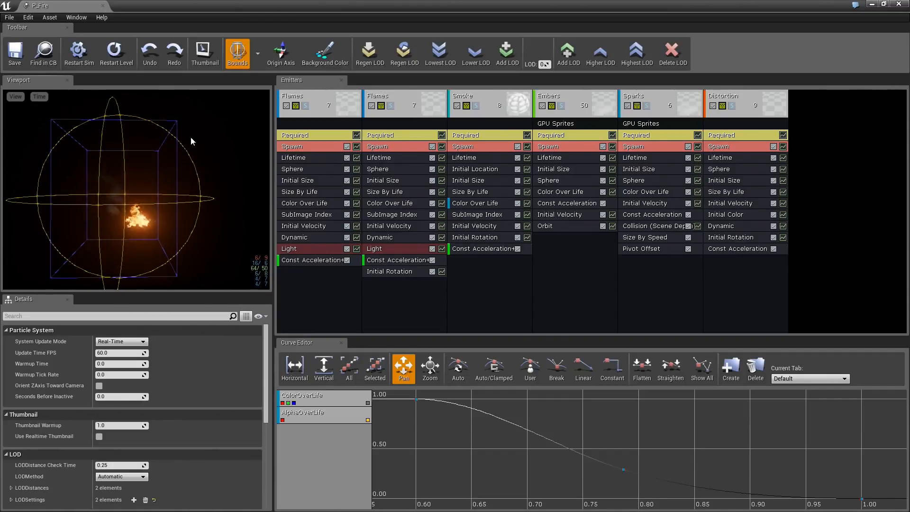
{"action": "left_click", "coordinate": [241, 56]}
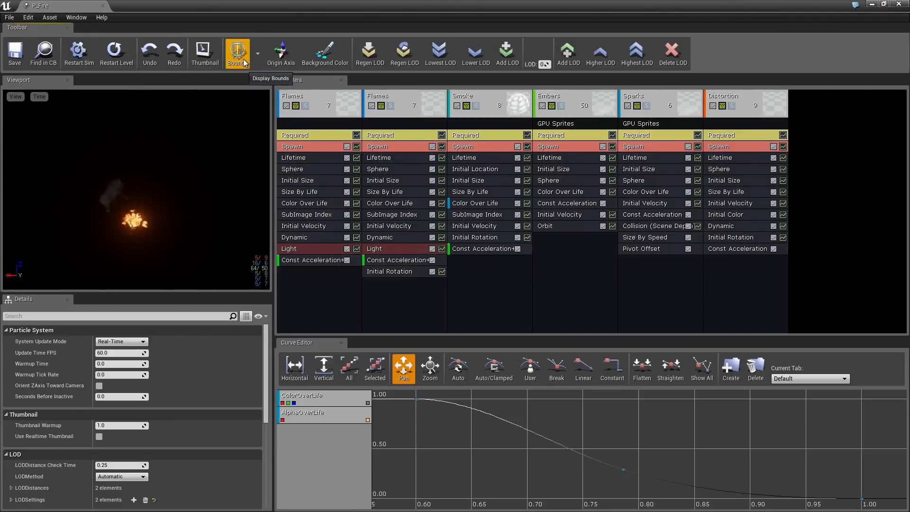
{"action": "left_click", "coordinate": [280, 50]}
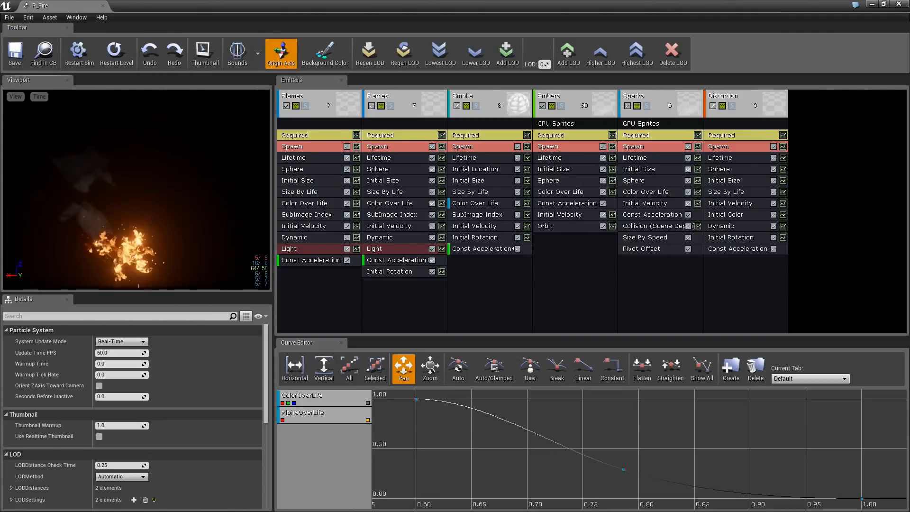
Try light and medium gray as the viewport background color, then discard the color change.
{"action": "left_click", "coordinate": [316, 54]}
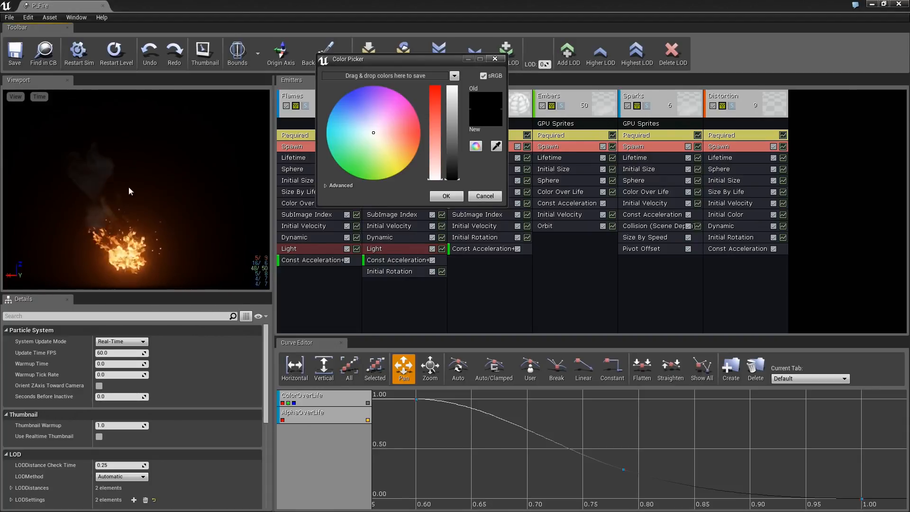
{"action": "left_click_drag", "start_coordinate": [451, 166], "coordinate": [459, 120]}
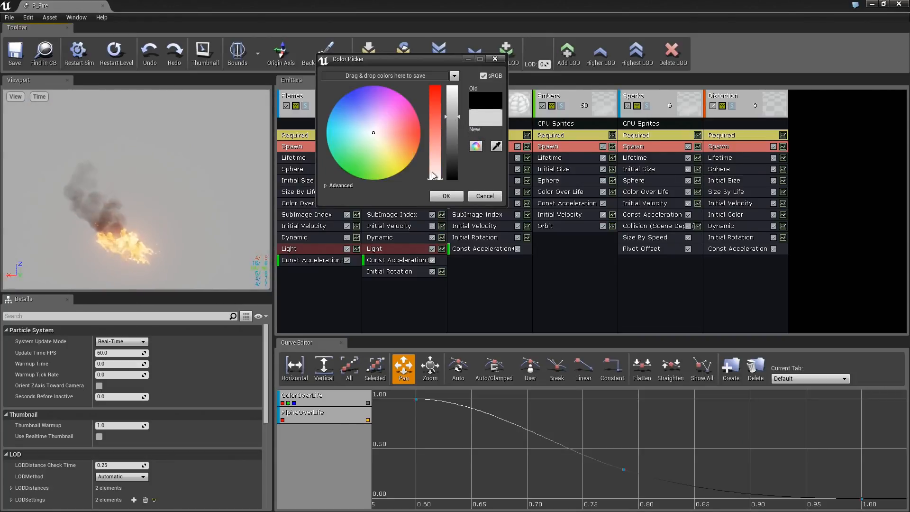
{"action": "left_click_drag", "start_coordinate": [453, 119], "coordinate": [448, 137]}
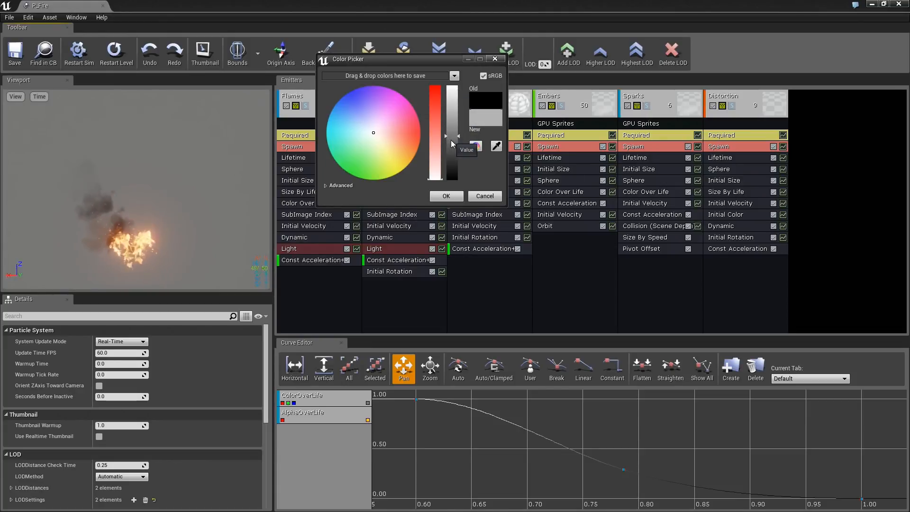
{"action": "left_click", "coordinate": [481, 198]}
{"action": "left_click", "coordinate": [488, 58]}
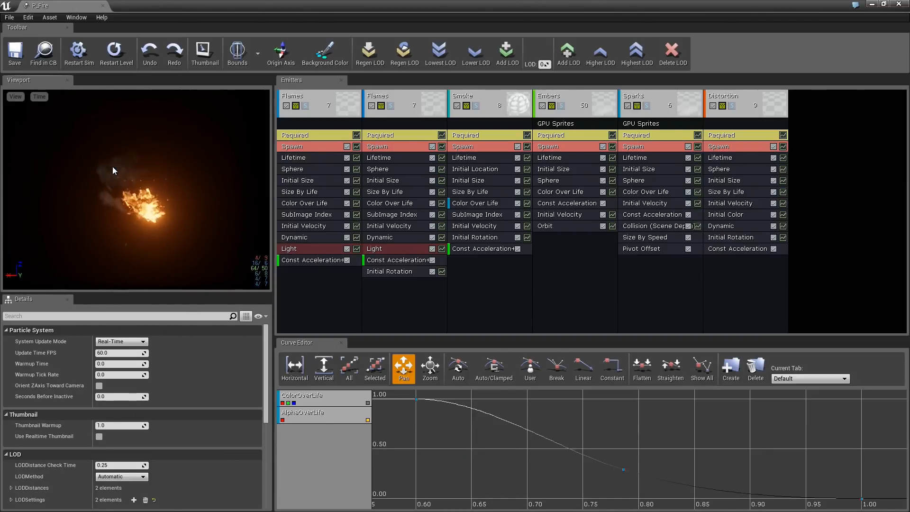
Turn on the Particle Memory overlay in the particle preview.
{"action": "mouse_move", "coordinate": [104, 168]}
{"action": "left_mouse_down"}
{"action": "mouse_move", "coordinate": [71, 172]}
{"action": "mouse_move", "coordinate": [107, 174]}
{"action": "left_mouse_up"}
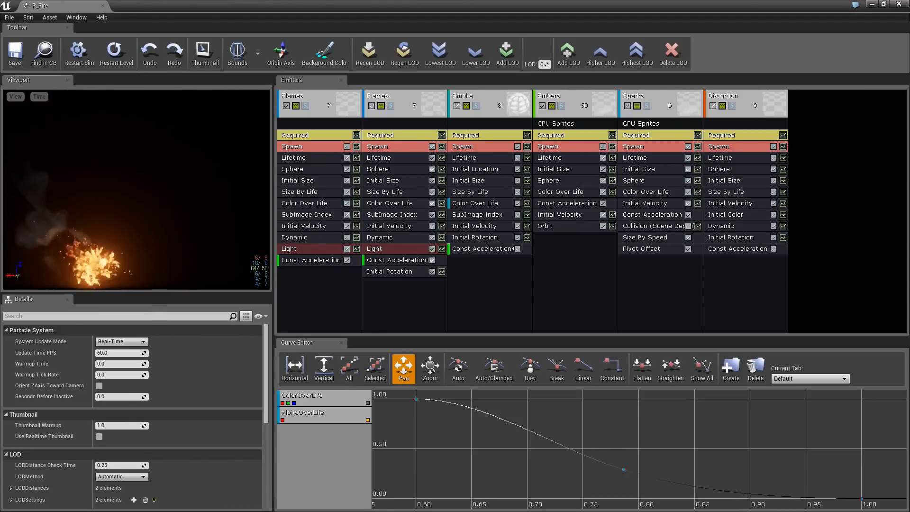
{"action": "left_click_drag", "start_coordinate": [107, 175], "coordinate": [130, 197]}
{"action": "left_click", "coordinate": [16, 96]}
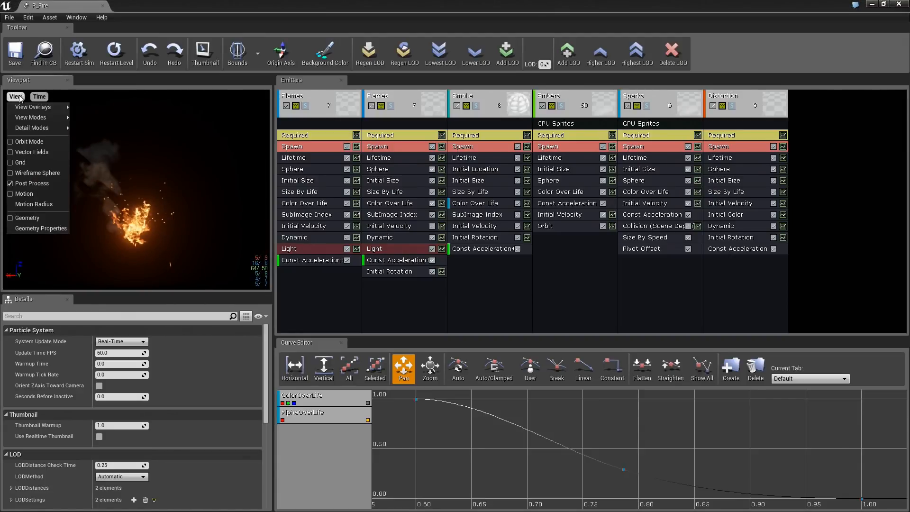
{"action": "mouse_move", "coordinate": [29, 112]}
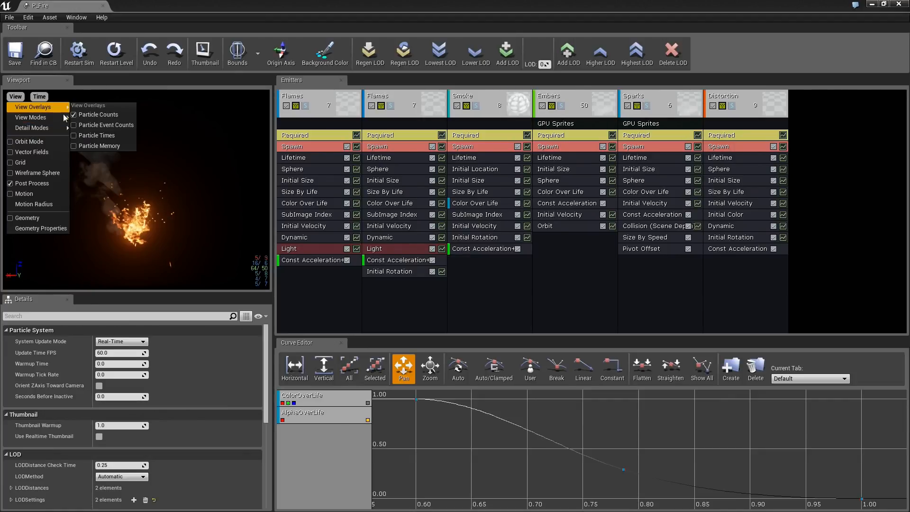
{"action": "left_click", "coordinate": [74, 146]}
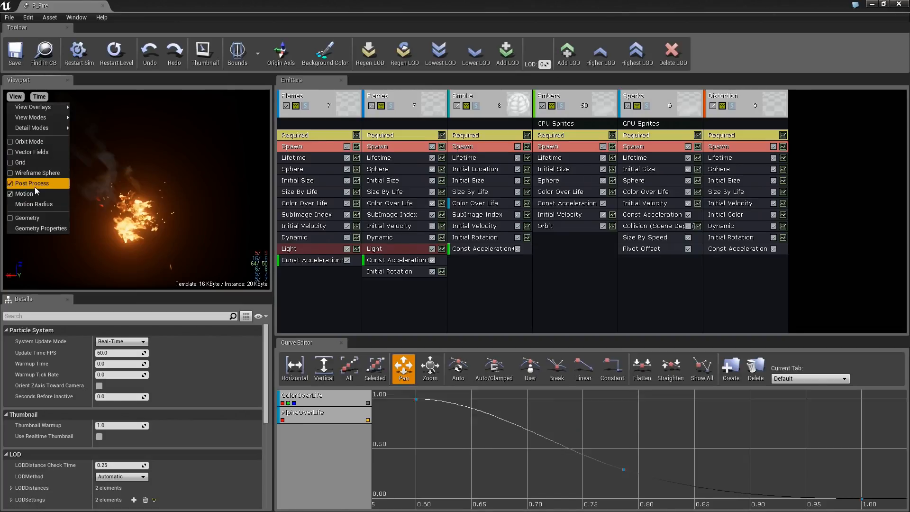
Watch the effect moving in the preview, turn Motion off, and review the playback time options.
{"action": "left_click", "coordinate": [161, 177]}
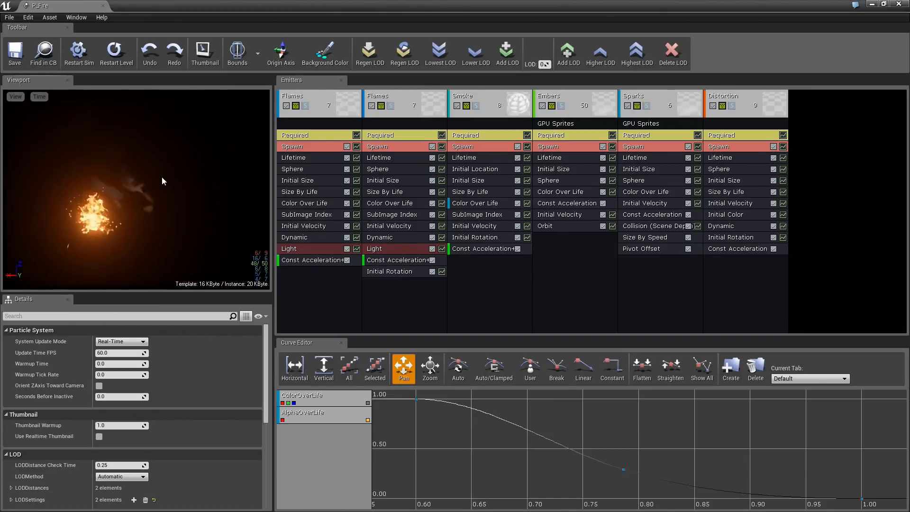
{"action": "left_click", "coordinate": [16, 96]}
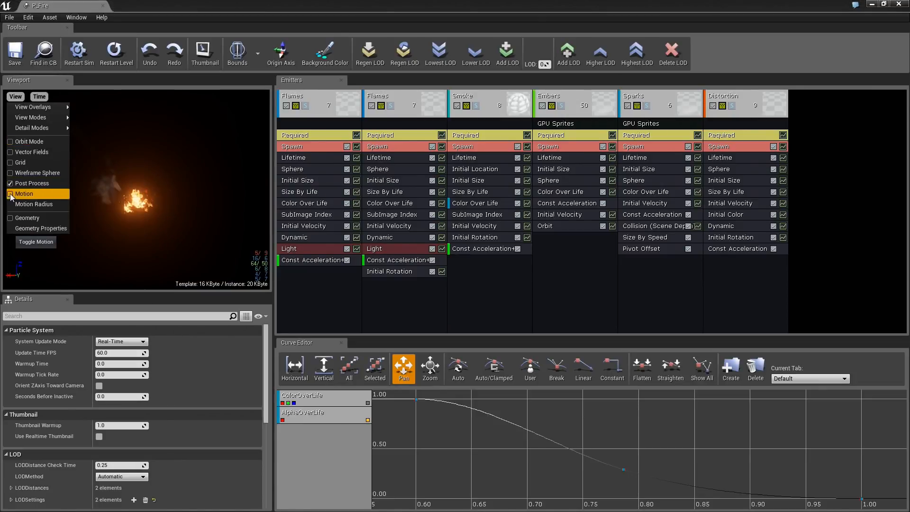
{"action": "left_click", "coordinate": [39, 96]}
{"action": "left_click", "coordinate": [42, 97]}
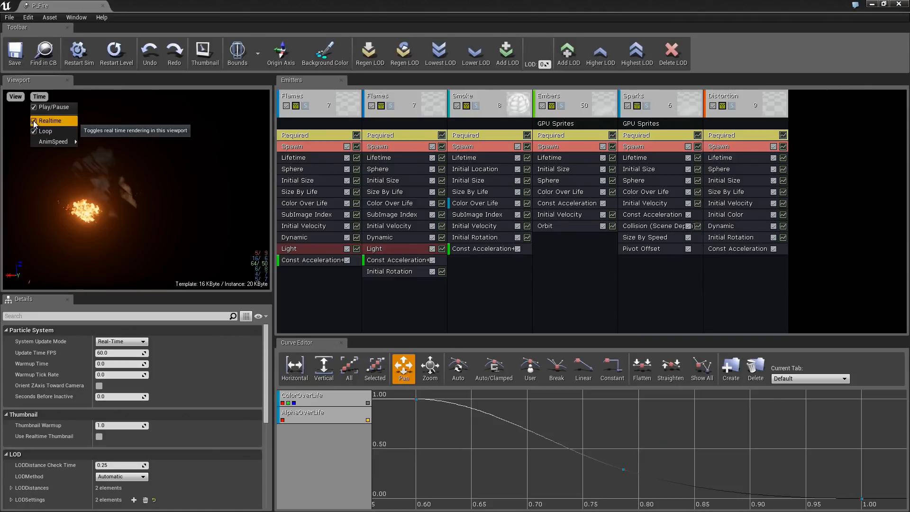
{"action": "left_click", "coordinate": [118, 188]}
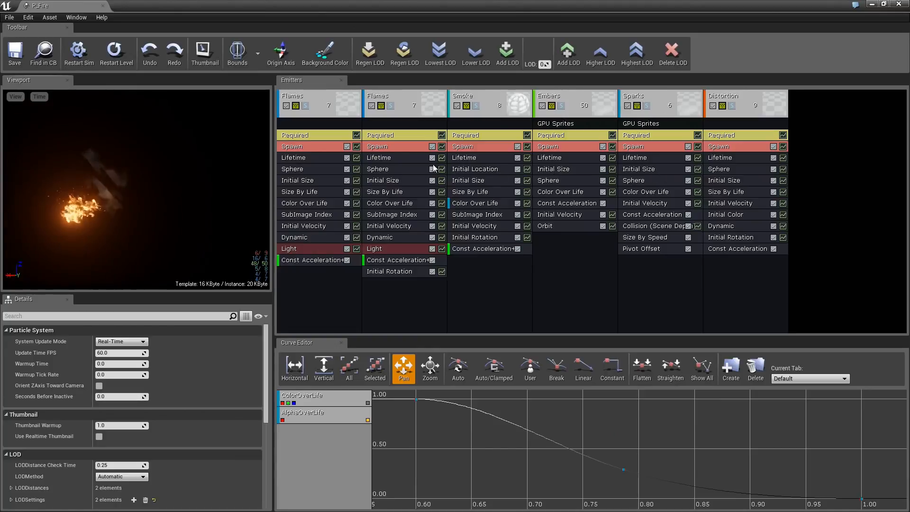
Inspect the properties of each emitter in turn: both Flames, Smoke, Embers, Sparks and Distortion.
{"action": "left_click", "coordinate": [323, 113]}
{"action": "left_click", "coordinate": [410, 112]}
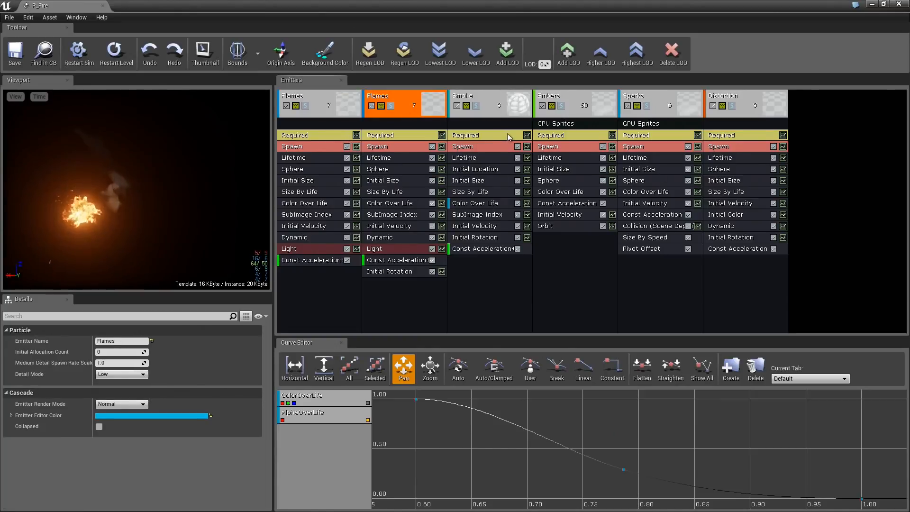
{"action": "left_click", "coordinate": [480, 112]}
{"action": "left_click", "coordinate": [573, 115]}
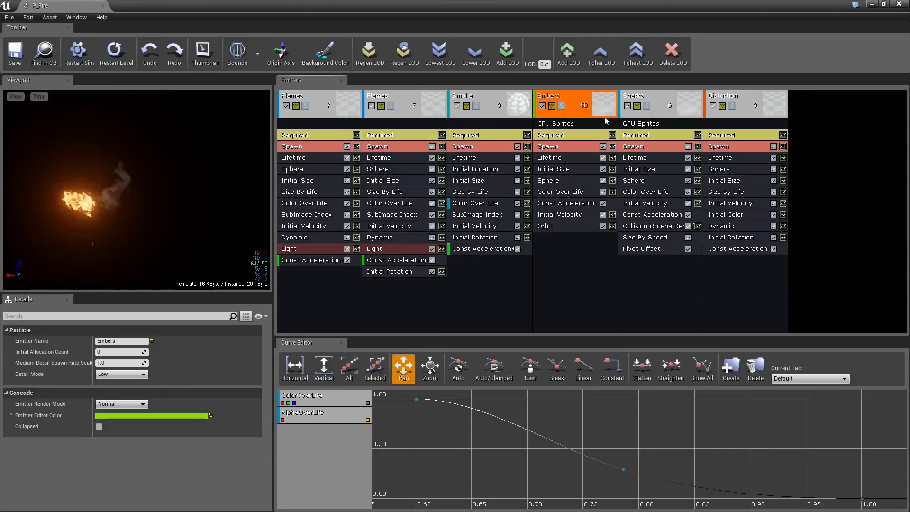
{"action": "left_click", "coordinate": [663, 115]}
{"action": "left_click", "coordinate": [722, 115]}
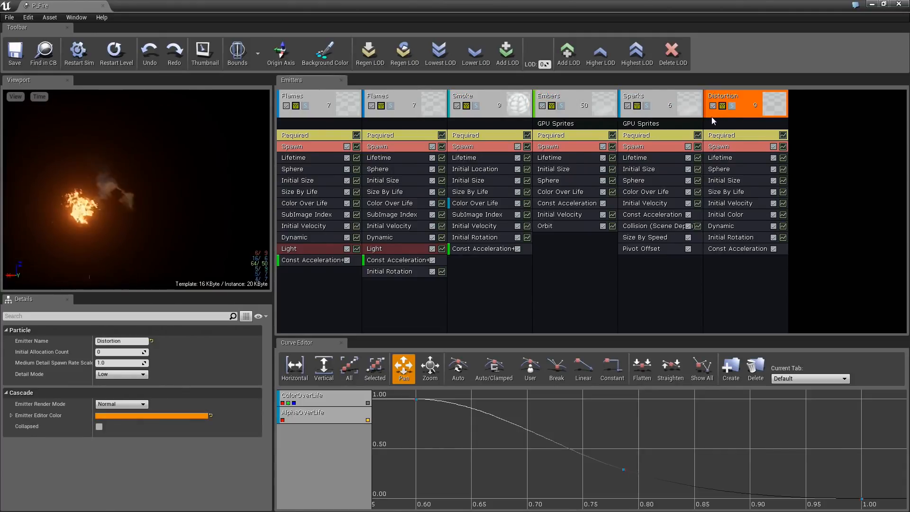
Duplicate and share the first Flames emitter, and check its shared Lifetime and Size By Life modules.
{"action": "right_click", "coordinate": [317, 111]}
{"action": "mouse_move", "coordinate": [345, 117]}
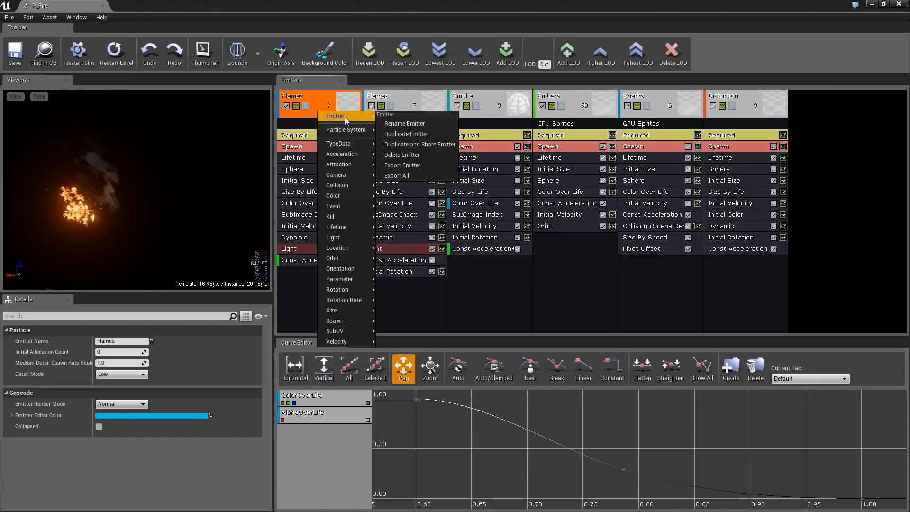
{"action": "left_click", "coordinate": [406, 145]}
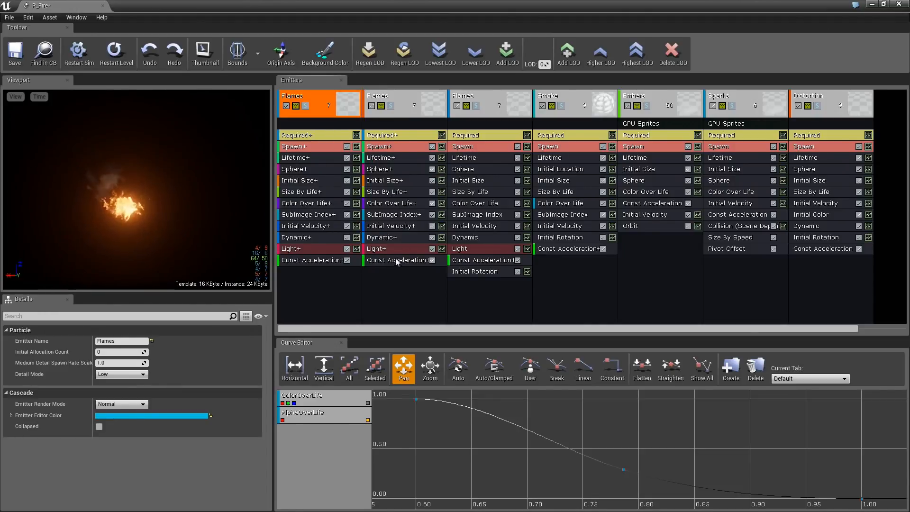
{"action": "left_click", "coordinate": [397, 158]}
{"action": "left_click", "coordinate": [386, 192]}
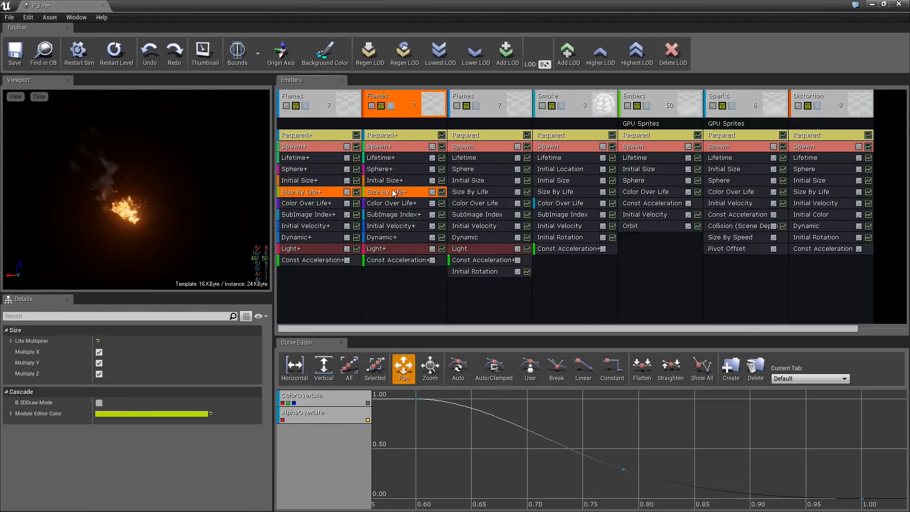
Delete the duplicated Flames emitter with the shared modules.
{"action": "right_click", "coordinate": [394, 112]}
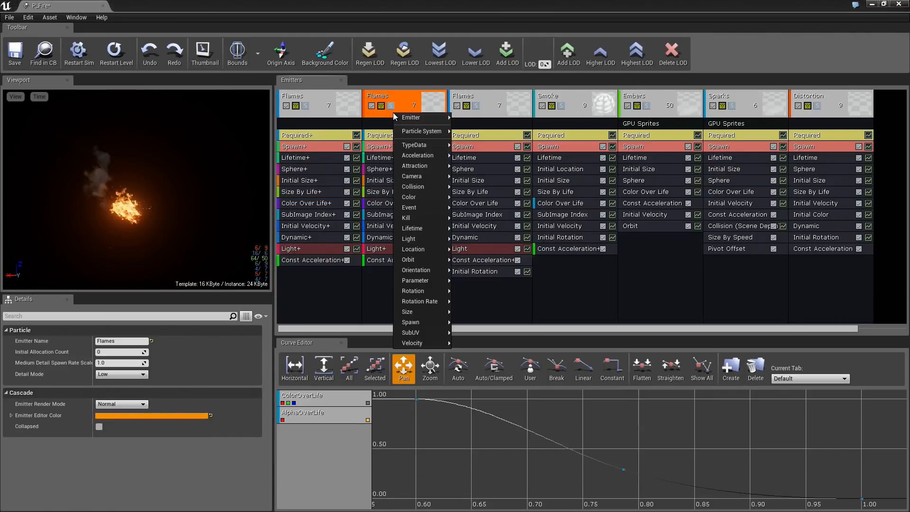
{"action": "mouse_move", "coordinate": [411, 118]}
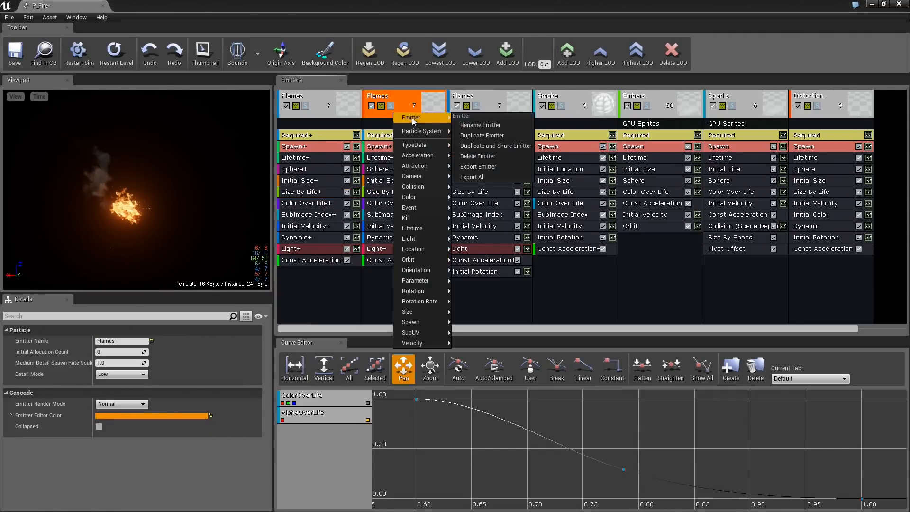
{"action": "left_click", "coordinate": [488, 157]}
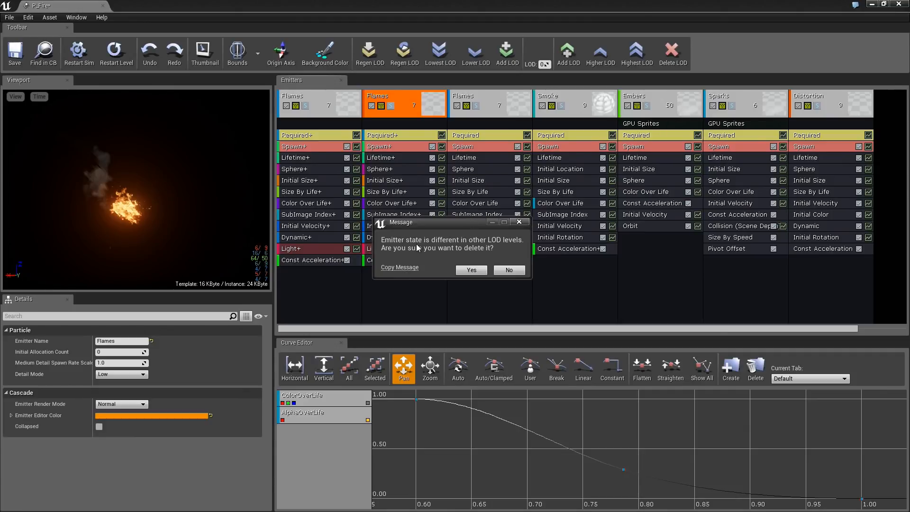
{"action": "left_click", "coordinate": [468, 270]}
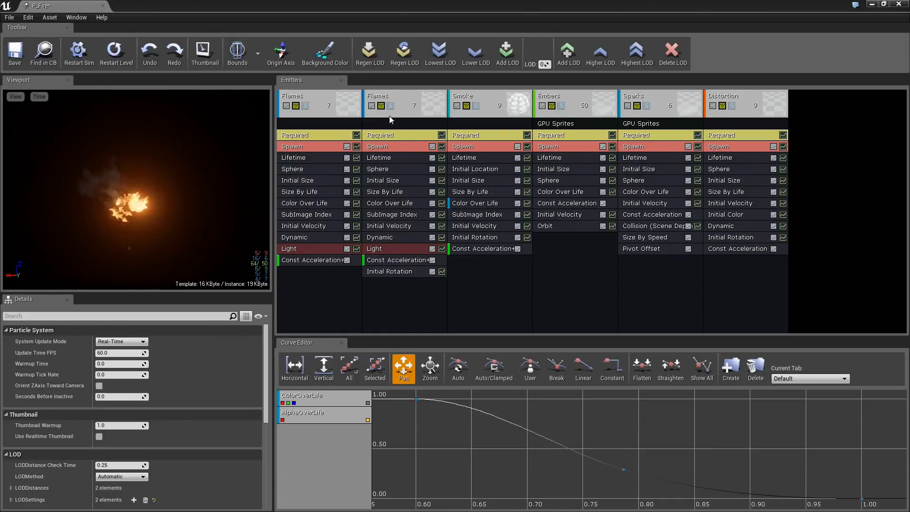
Inspect the first Flames emitter's properties and its Initial Size and Color Over Life modules.
{"action": "left_click", "coordinate": [319, 111]}
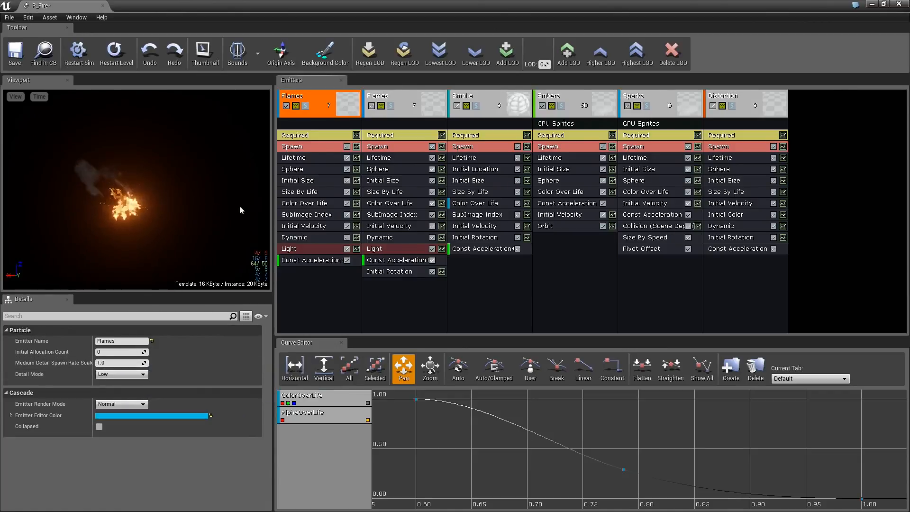
{"action": "left_click", "coordinate": [298, 180]}
{"action": "left_click", "coordinate": [303, 203]}
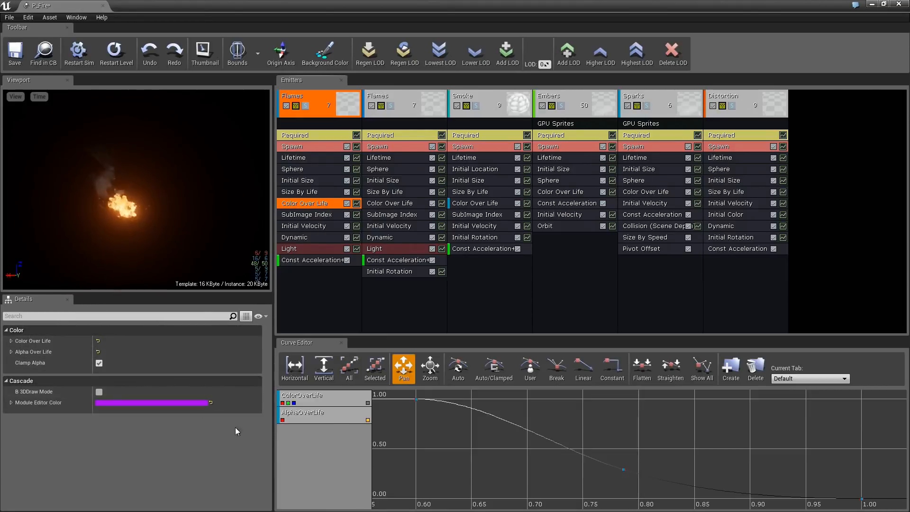
Inspect the first Flames emitter's Const Acceleration module, its emitter properties, and the overall Particle System properties.
{"action": "left_click", "coordinate": [313, 260]}
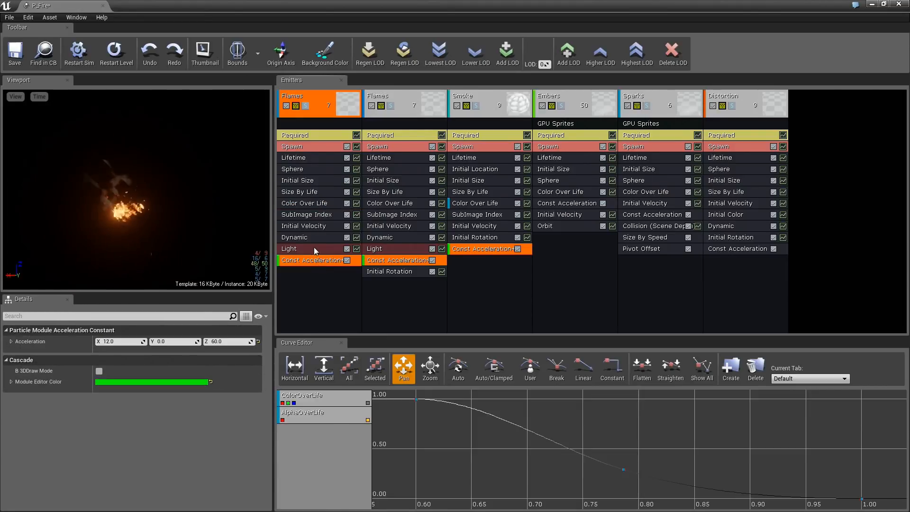
{"action": "left_click", "coordinate": [308, 212]}
{"action": "left_click", "coordinate": [313, 113]}
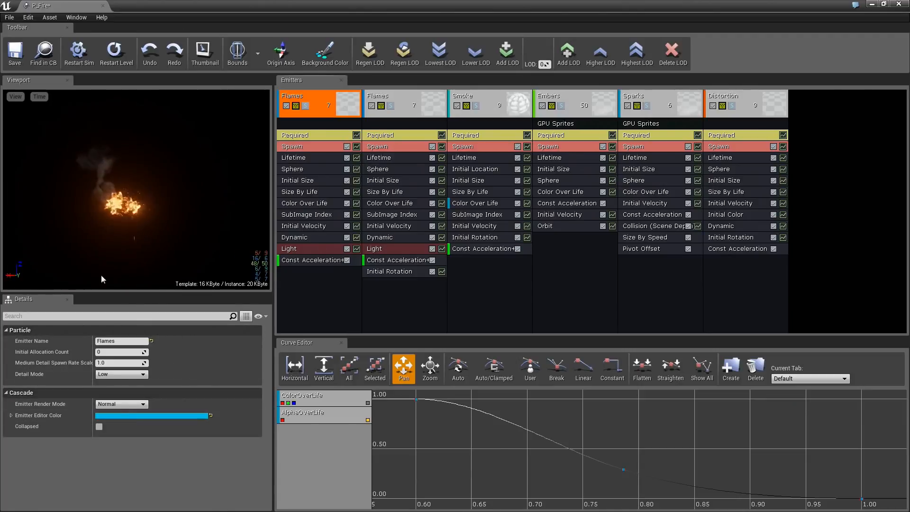
{"action": "left_click", "coordinate": [833, 168]}
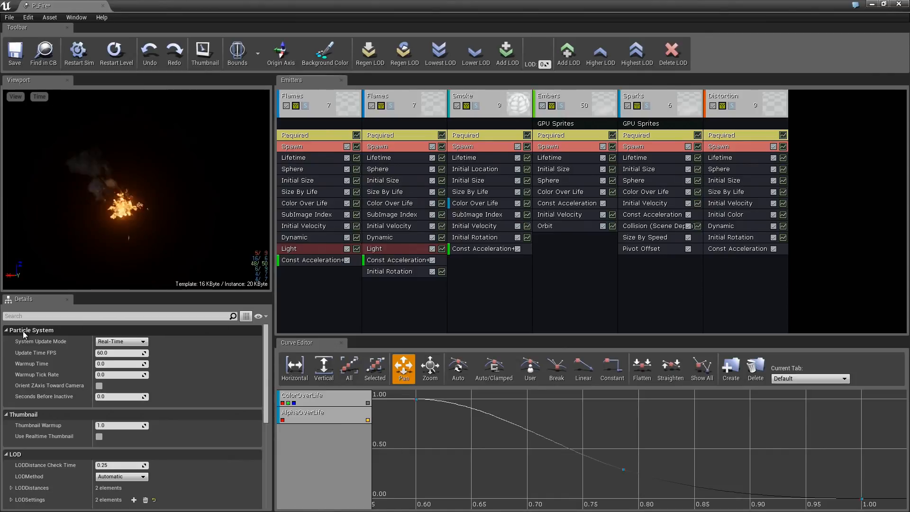
Disable and re-enable the first Flames emitter, and turn its solo mode on and off.
{"action": "left_click", "coordinate": [285, 105]}
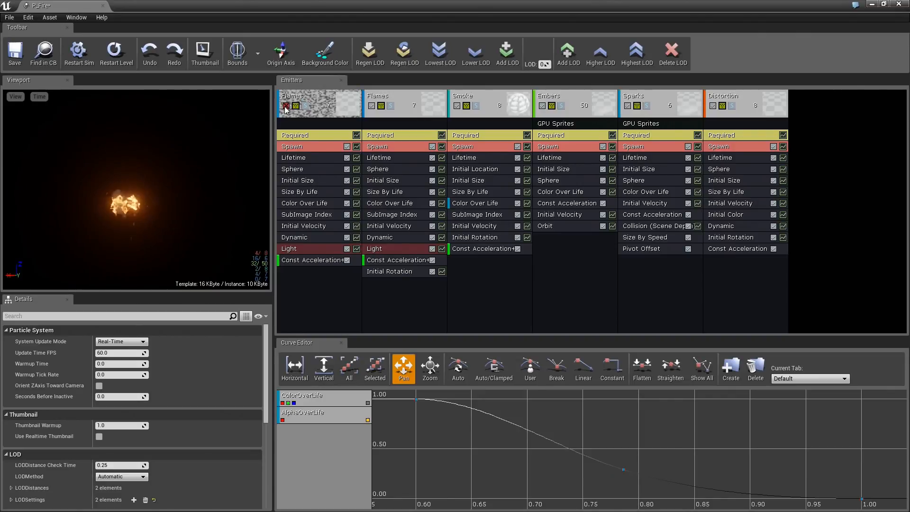
{"action": "left_click", "coordinate": [286, 105]}
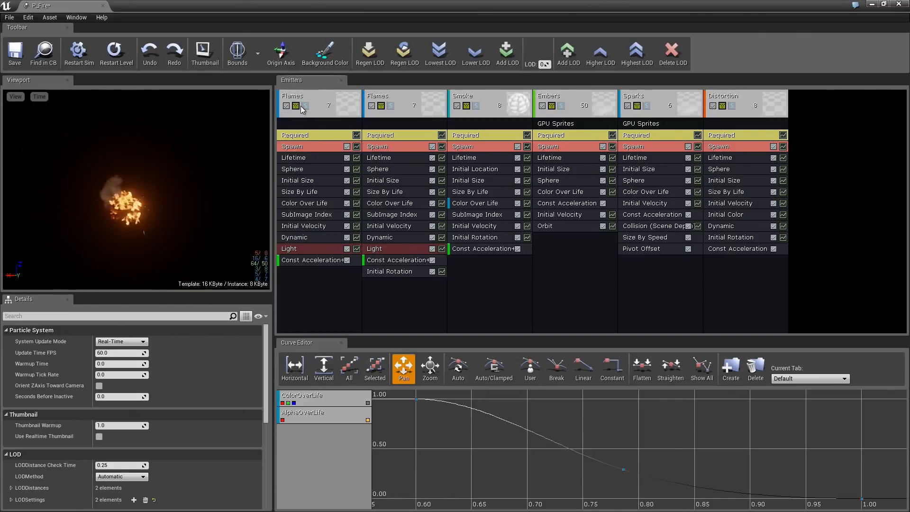
{"action": "left_click", "coordinate": [305, 106]}
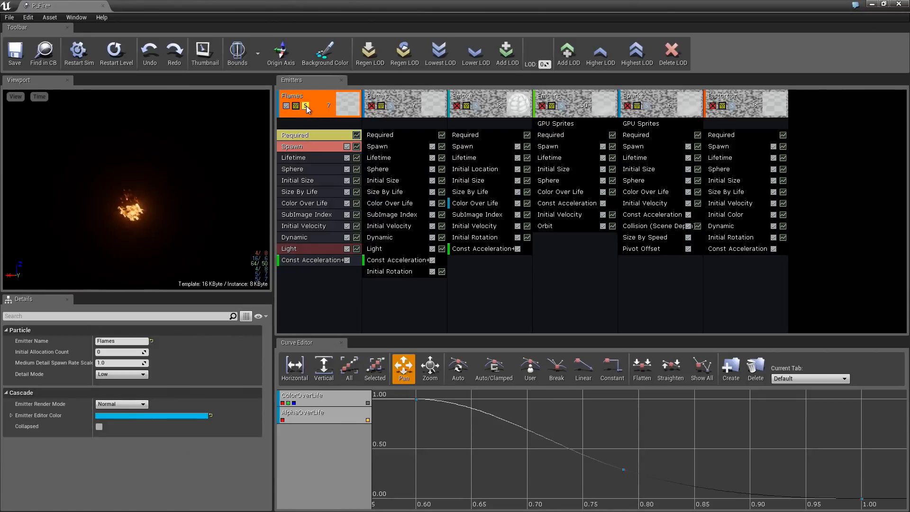
{"action": "left_click", "coordinate": [306, 106]}
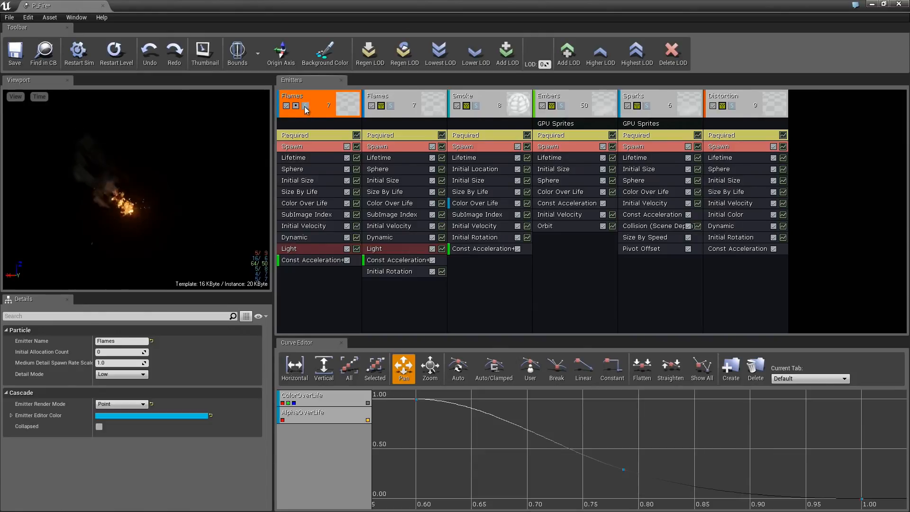
Solo the first Flames emitter, cycle its render modes back to Normal, and turn solo off.
{"action": "left_click", "coordinate": [305, 108]}
{"action": "left_click", "coordinate": [296, 106]}
{"action": "left_click", "coordinate": [295, 107]}
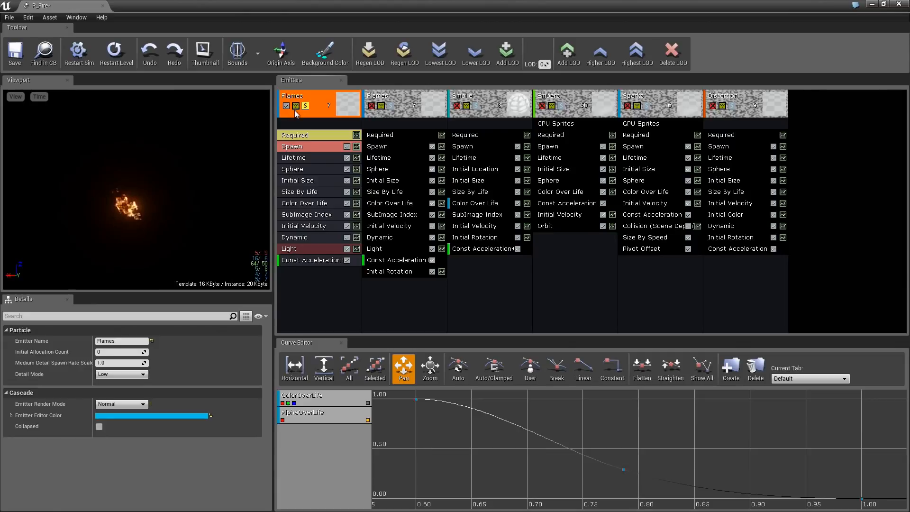
{"action": "left_click", "coordinate": [295, 109]}
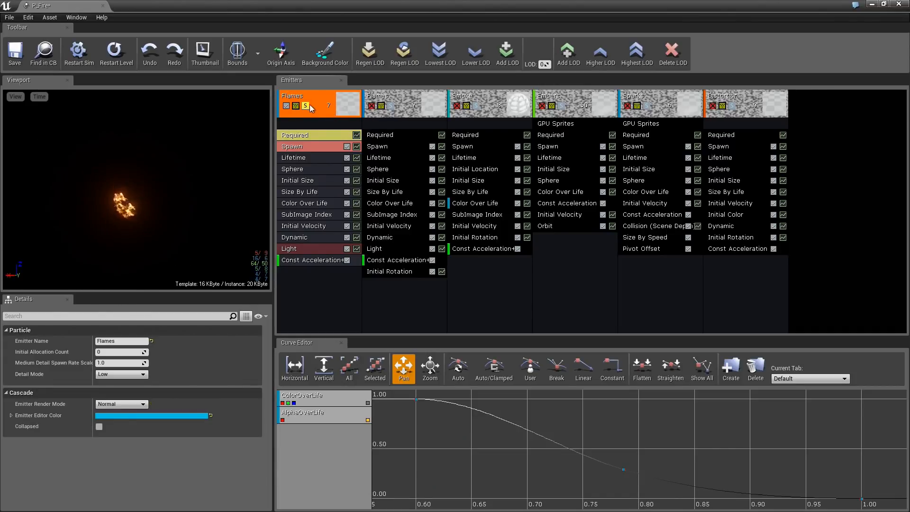
{"action": "left_click", "coordinate": [307, 106]}
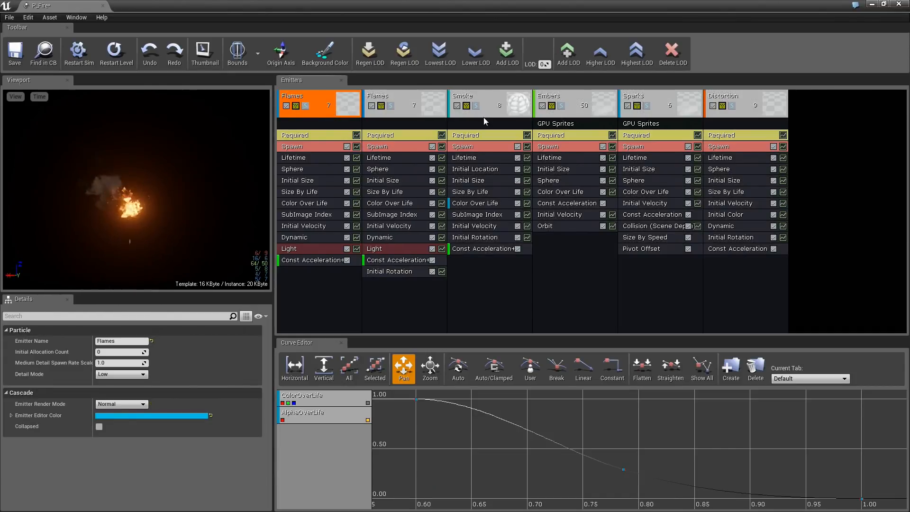
{"action": "left_click", "coordinate": [305, 106]}
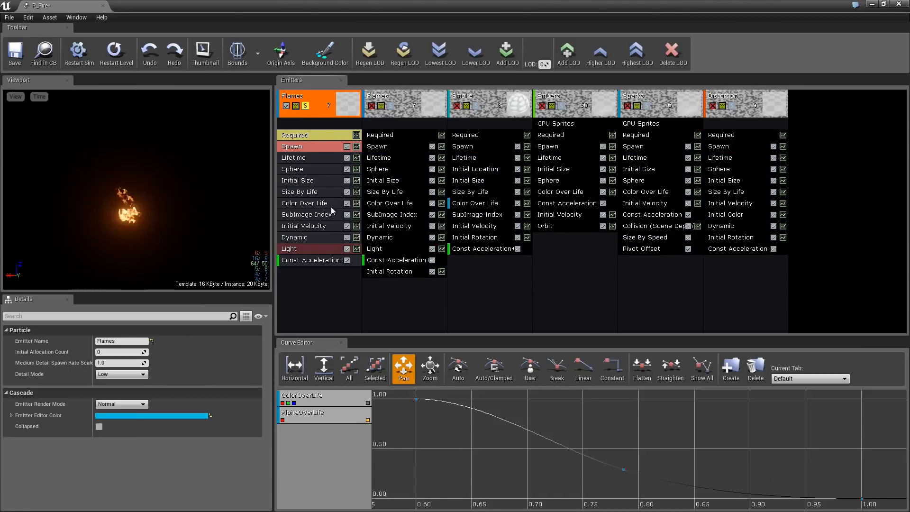
{"action": "left_click", "coordinate": [306, 106]}
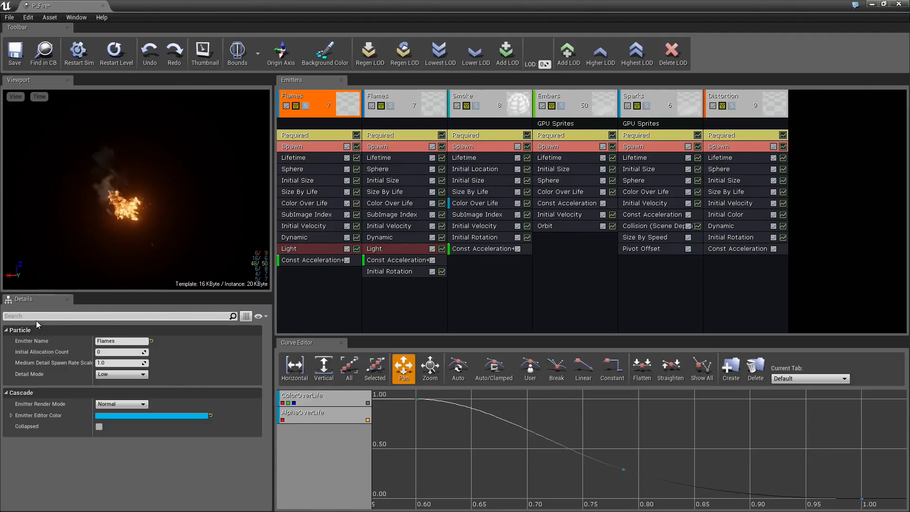
Limit the emitter's details to only modified properties, and turn that filter back off.
{"action": "left_click", "coordinate": [263, 317]}
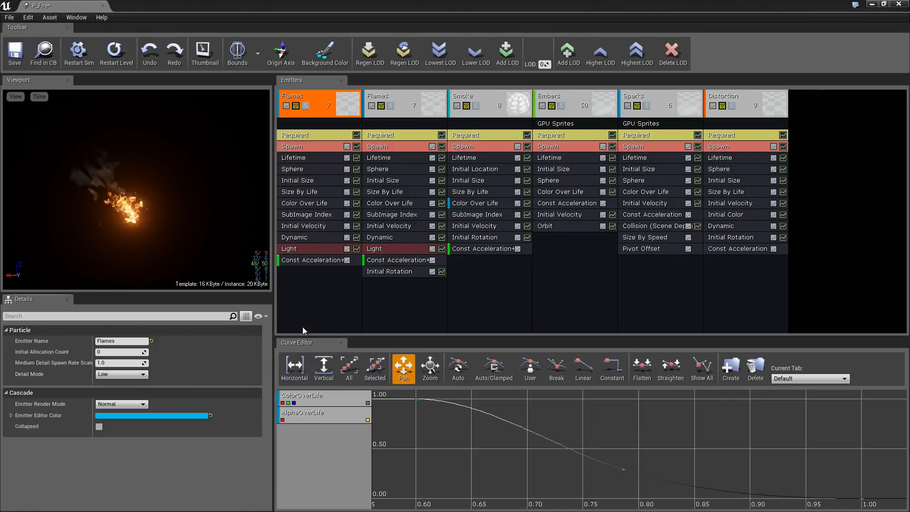
{"action": "left_click", "coordinate": [304, 328]}
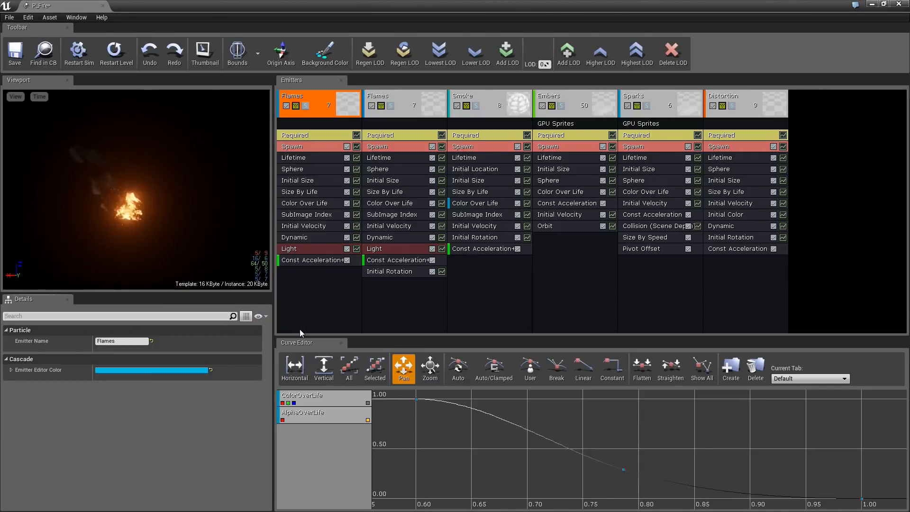
{"action": "left_click", "coordinate": [267, 316]}
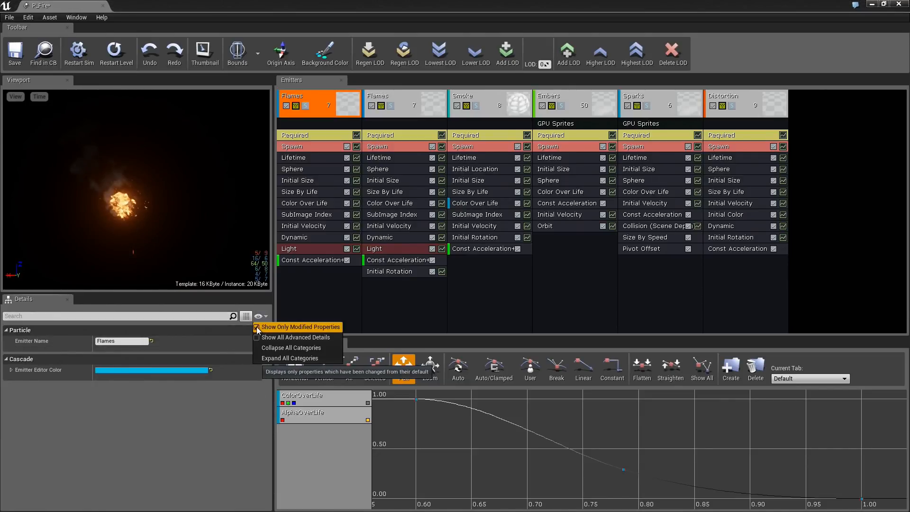
{"action": "left_click", "coordinate": [257, 328]}
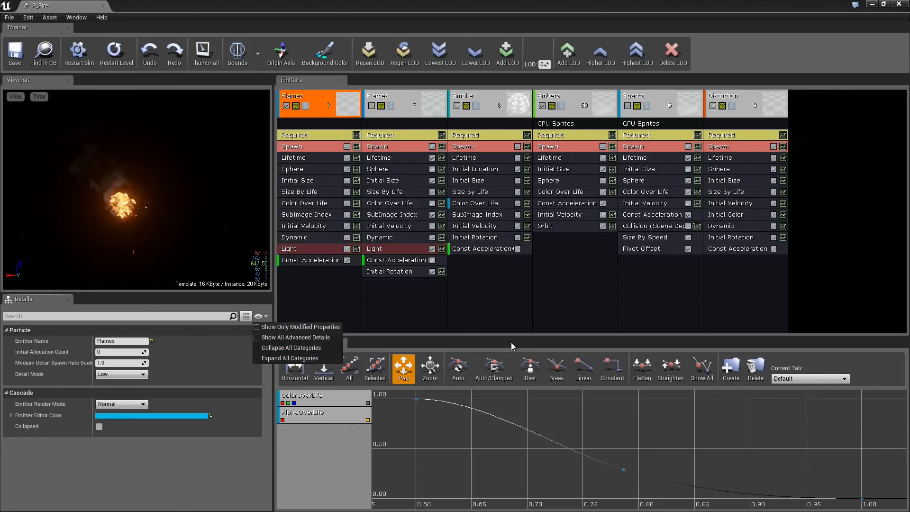
Enlarge the curve editor and remove all curves from it.
{"action": "left_click_drag", "start_coordinate": [502, 336], "coordinate": [501, 266]}
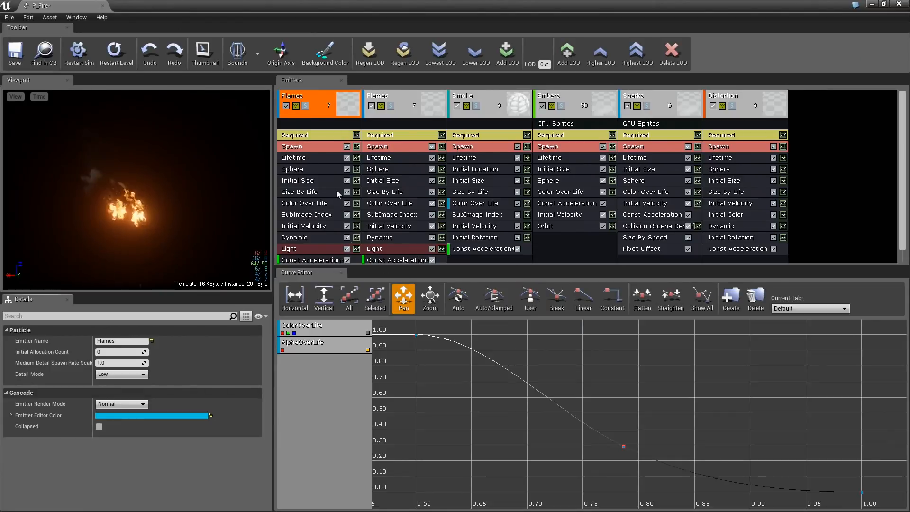
{"action": "right_click", "coordinate": [324, 329]}
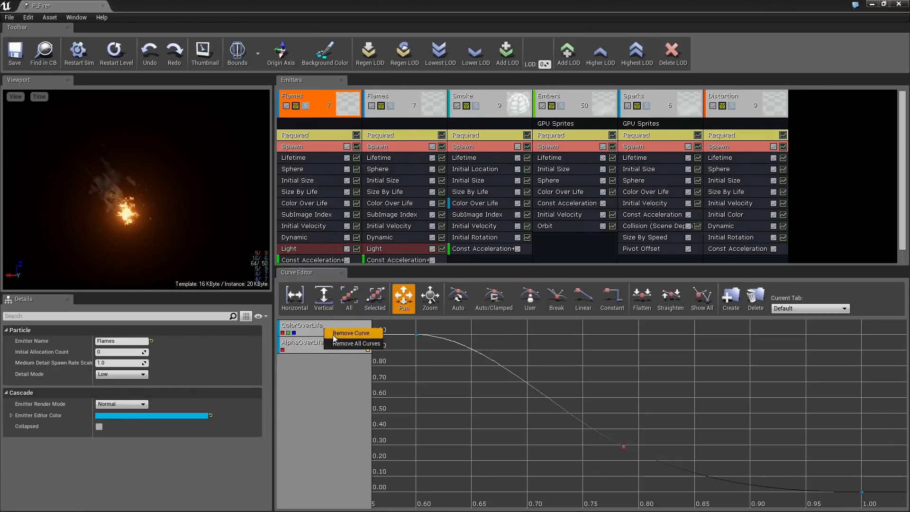
{"action": "left_click", "coordinate": [342, 343]}
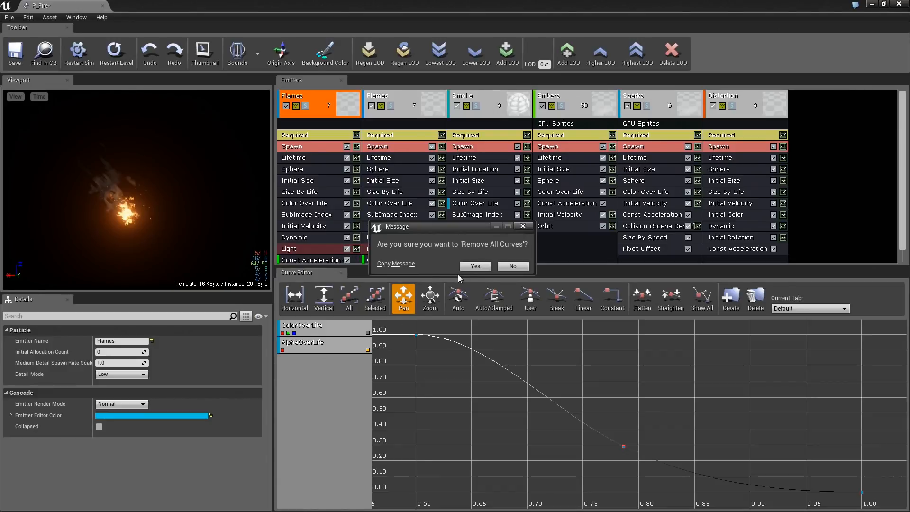
{"action": "left_click", "coordinate": [473, 266]}
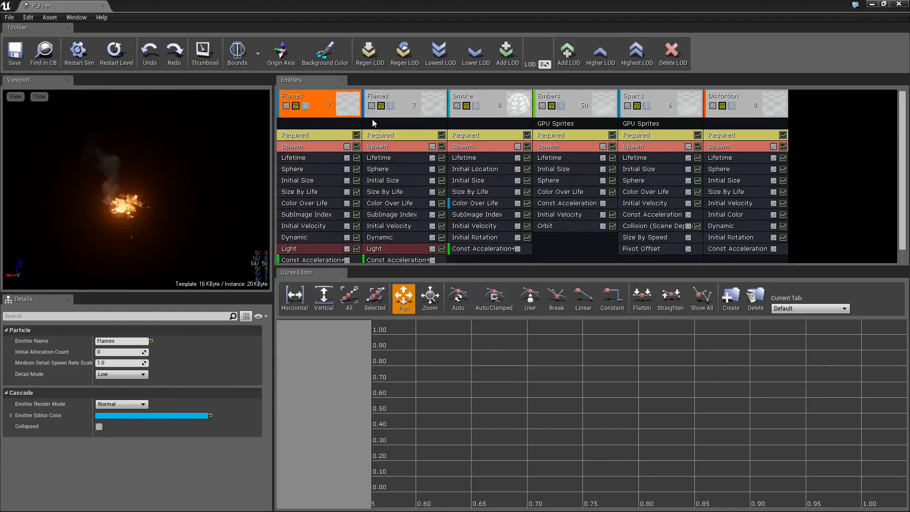
Solo the first Flames emitter and send its Color Over Life module to the curve editor.
{"action": "left_click", "coordinate": [305, 105]}
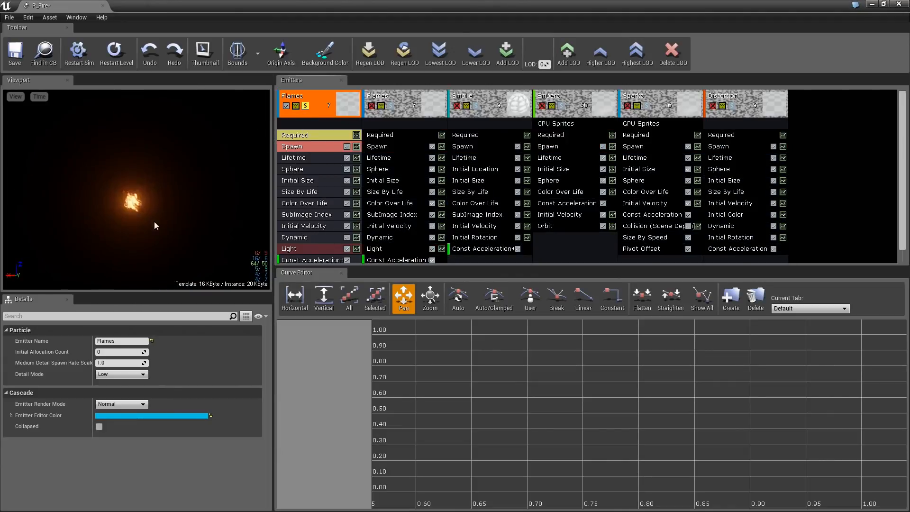
{"action": "left_click", "coordinate": [304, 203]}
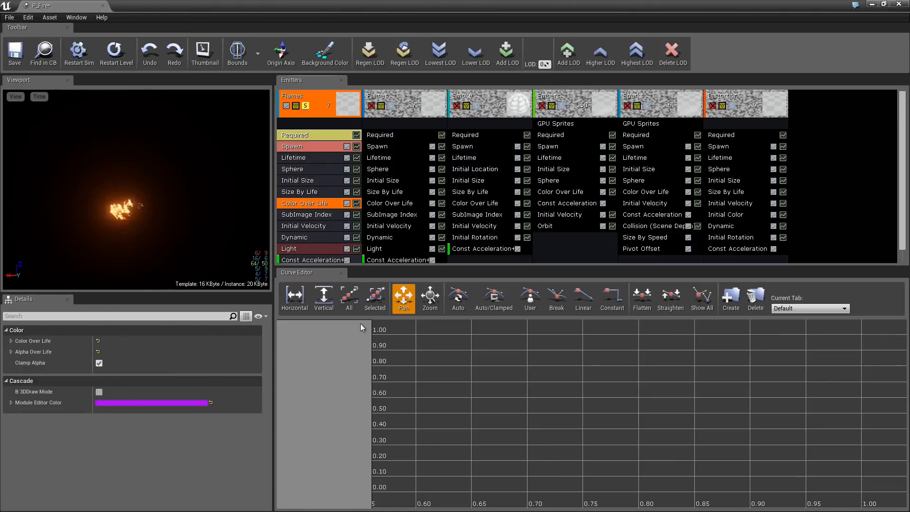
{"action": "left_click", "coordinate": [356, 203]}
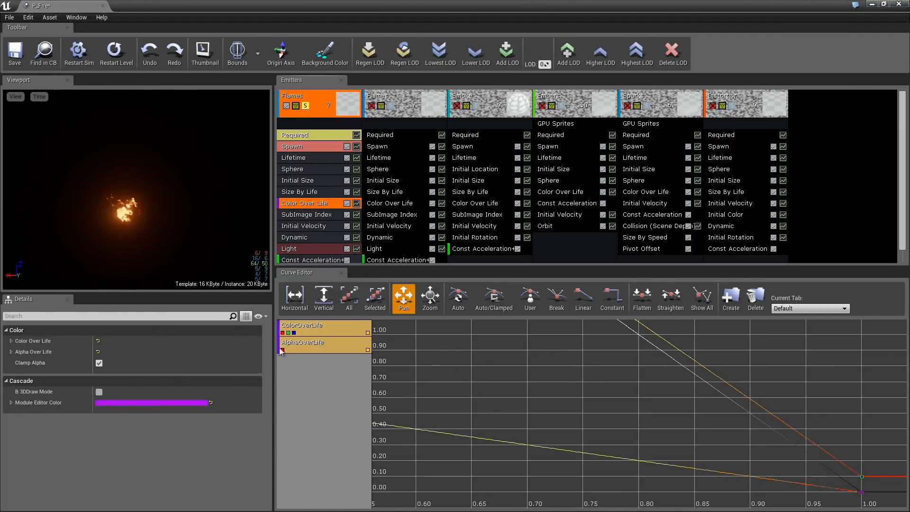
Fit the curves horizontally and vertically in the graph, and hide the AlphaOverLife curve.
{"action": "left_click", "coordinate": [294, 299]}
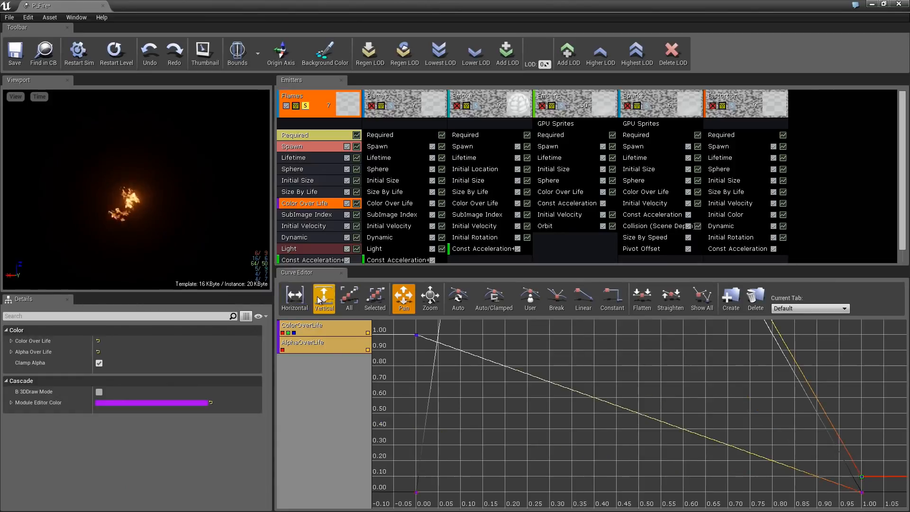
{"action": "left_click", "coordinate": [324, 299]}
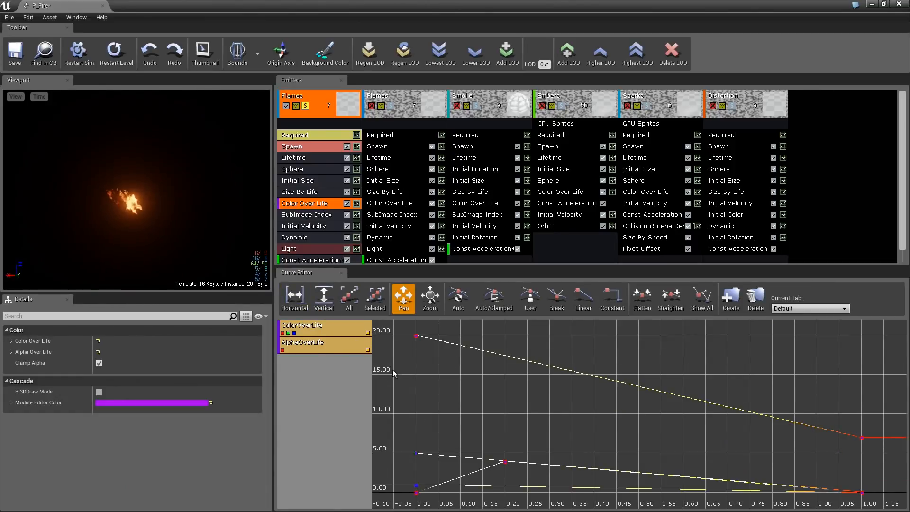
{"action": "left_click", "coordinate": [368, 349]}
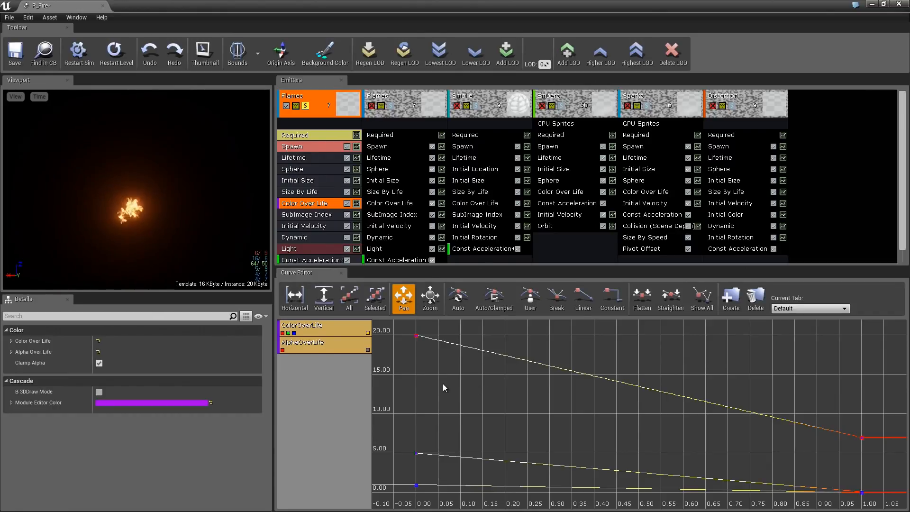
Add a ColorOverLife key at about 0.40 and move its red point to about 10.2, green to about 14 and blue to about 12.
{"action": "left_click", "coordinate": [594, 377], "text": "ctrl"}
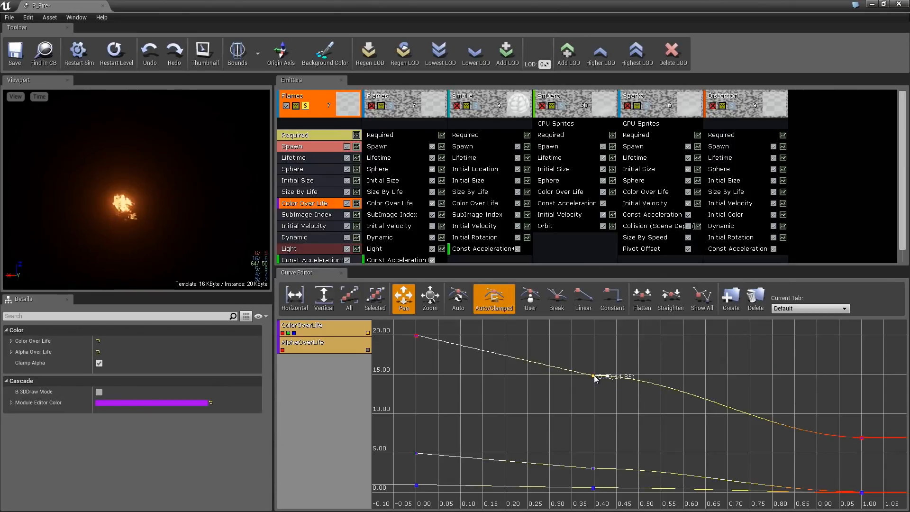
{"action": "left_click_drag", "start_coordinate": [594, 377], "coordinate": [595, 412]}
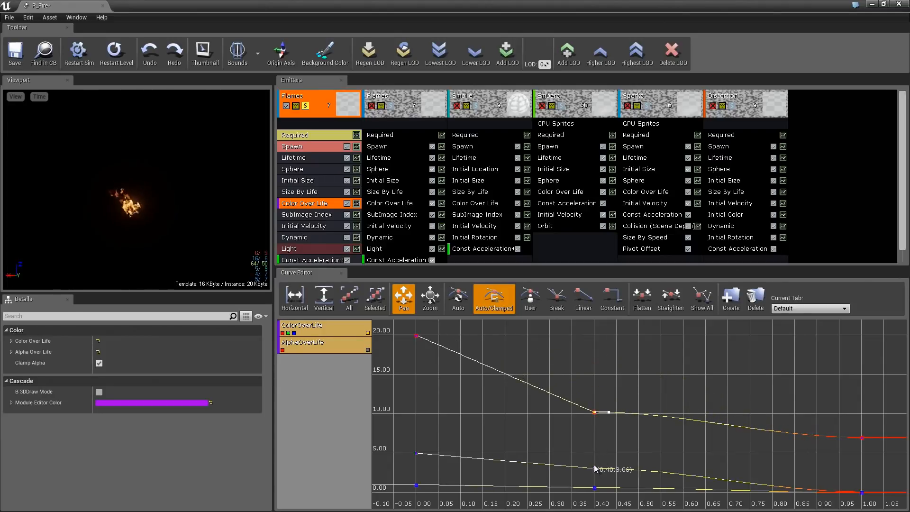
{"action": "left_click_drag", "start_coordinate": [596, 468], "coordinate": [596, 380]}
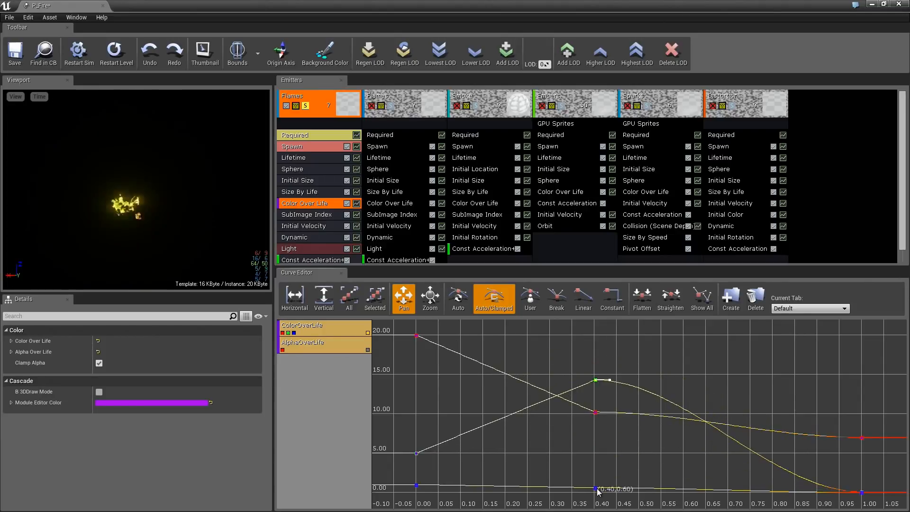
{"action": "left_click_drag", "start_coordinate": [596, 488], "coordinate": [600, 394]}
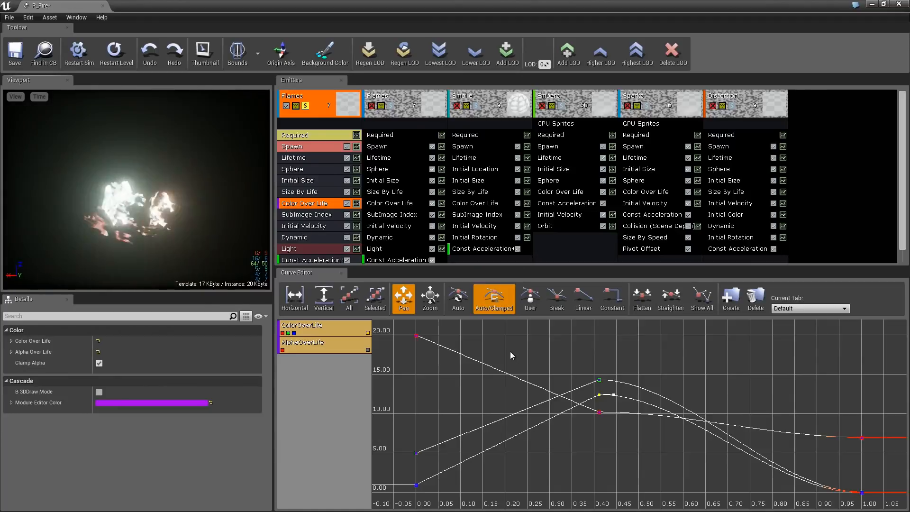
{"action": "left_click", "coordinate": [600, 381]}
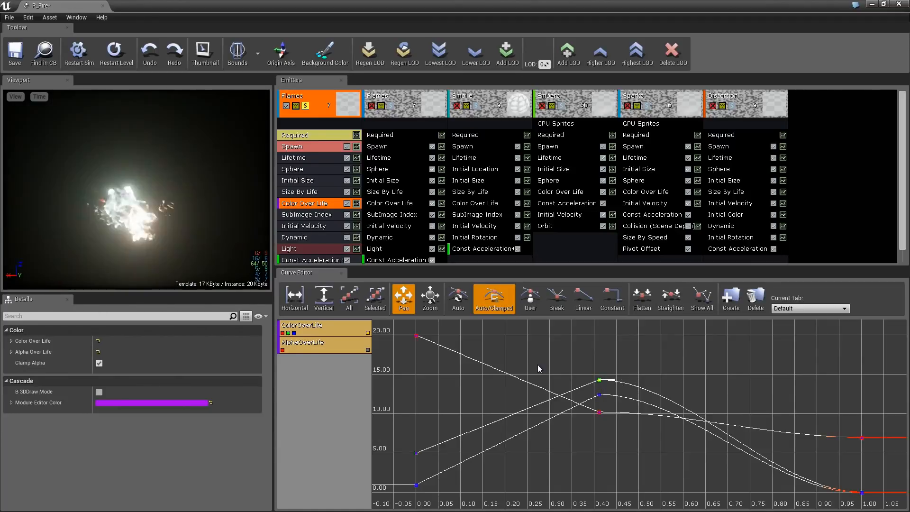
Hide ColorOverLife's green and blue channels and raise the middle red key to just above 20.
{"action": "left_click", "coordinate": [288, 333]}
{"action": "left_click", "coordinate": [294, 333]}
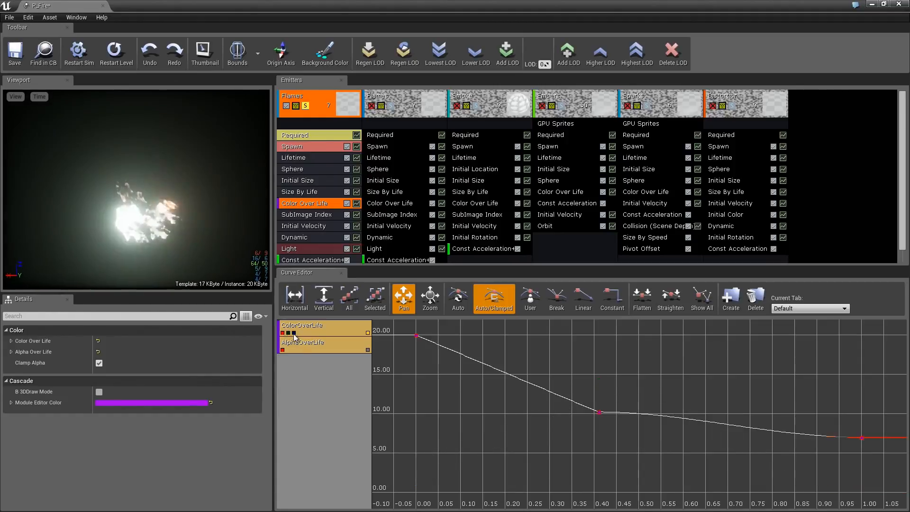
{"action": "mouse_move", "coordinate": [600, 413]}
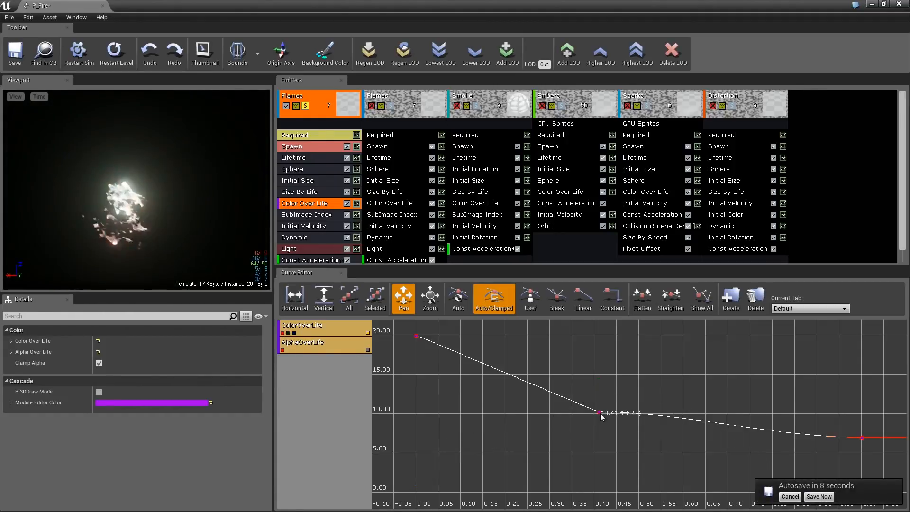
{"action": "left_click_drag", "start_coordinate": [600, 414], "coordinate": [600, 328]}
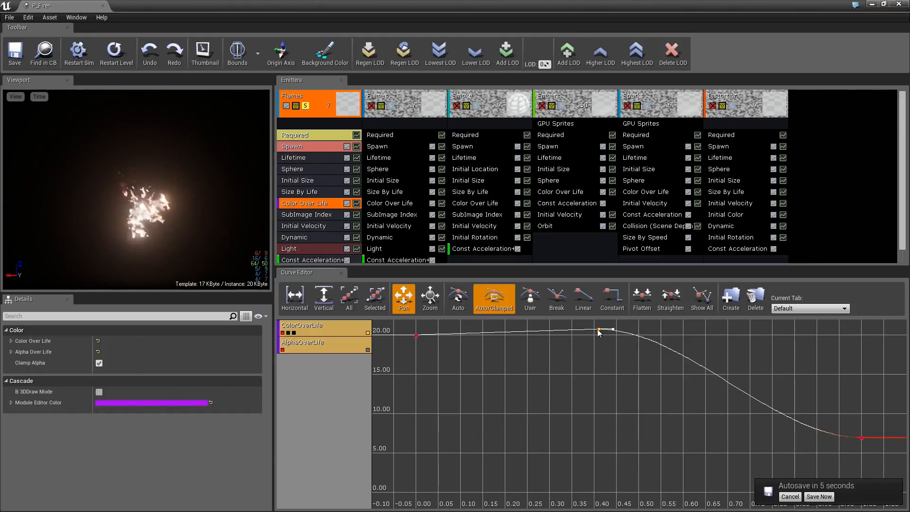
Hide ColorOverLife's red channel, show its green channel, and lower the middle green key to about 3.4.
{"action": "left_click", "coordinate": [283, 332]}
{"action": "left_click", "coordinate": [289, 332]}
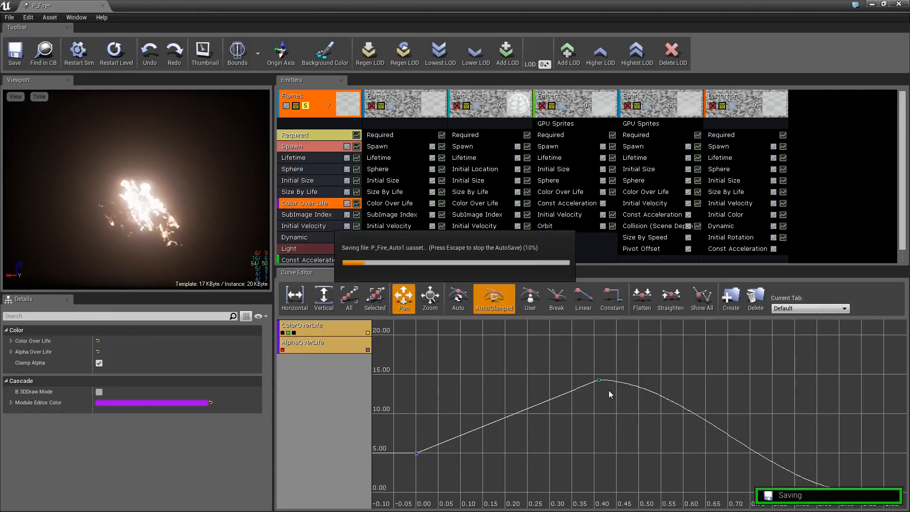
{"action": "mouse_move", "coordinate": [599, 379]}
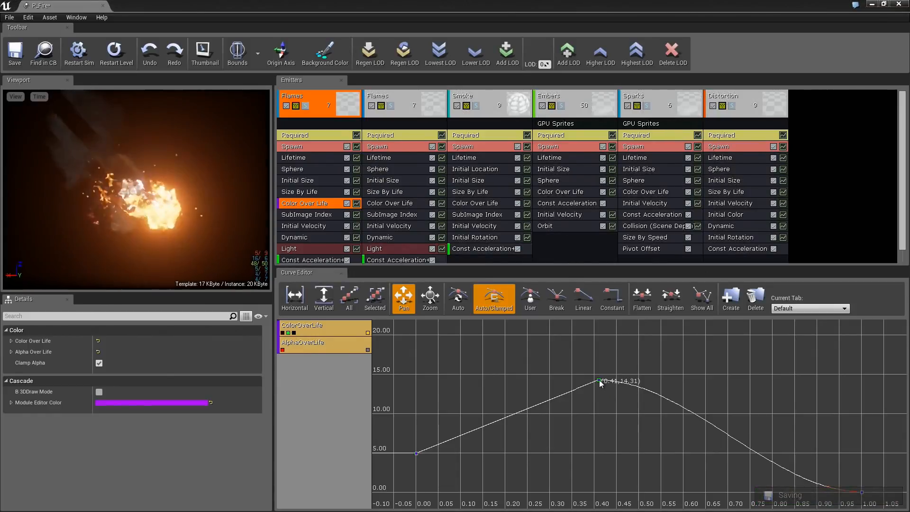
{"action": "left_click_drag", "start_coordinate": [599, 379], "coordinate": [600, 469]}
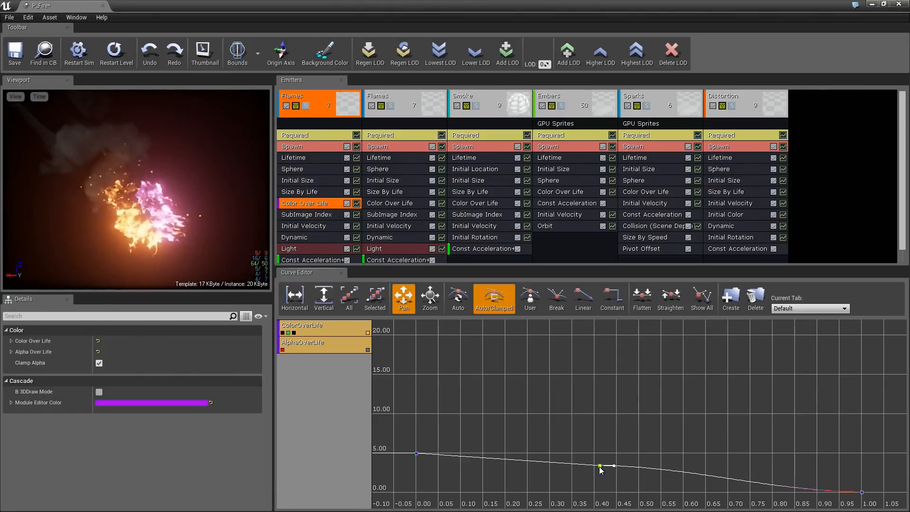
Show ColorOverLife's blue channel and lower its middle key to about 0.1.
{"action": "left_click", "coordinate": [293, 333]}
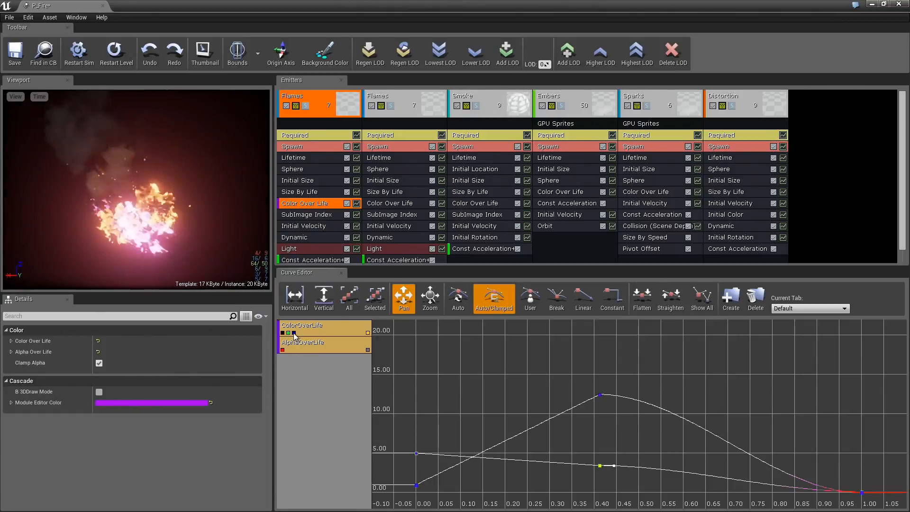
{"action": "left_click_drag", "start_coordinate": [601, 394], "coordinate": [602, 391]}
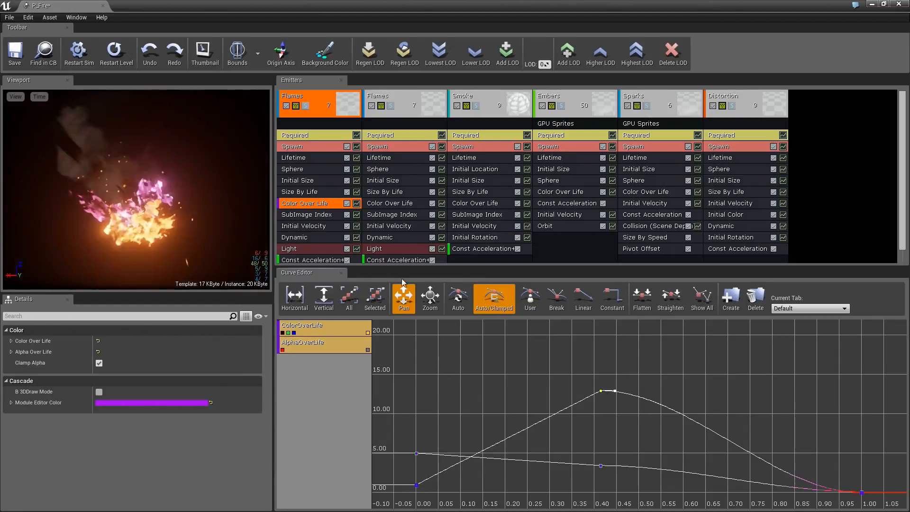
{"action": "left_click_drag", "start_coordinate": [602, 391], "coordinate": [605, 495]}
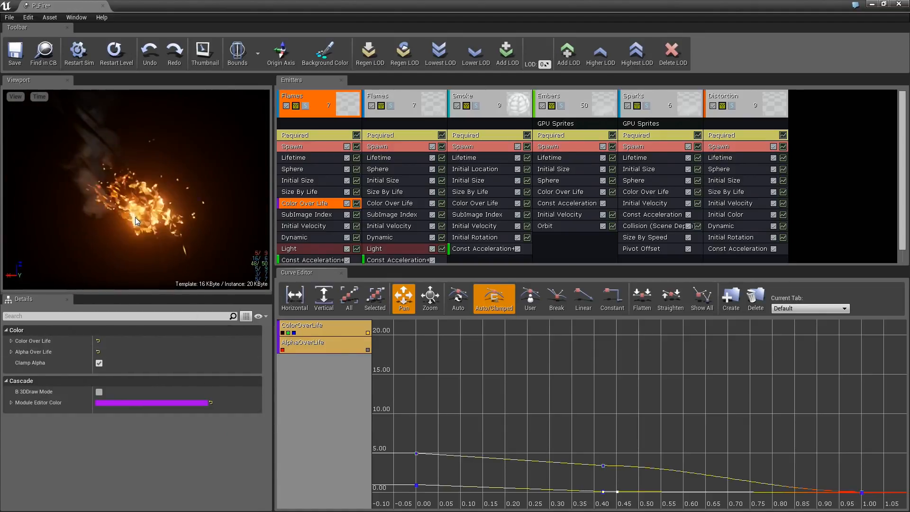
Show ColorOverLife's red channel again and lower its middle key to about 19.7.
{"action": "left_click", "coordinate": [282, 332]}
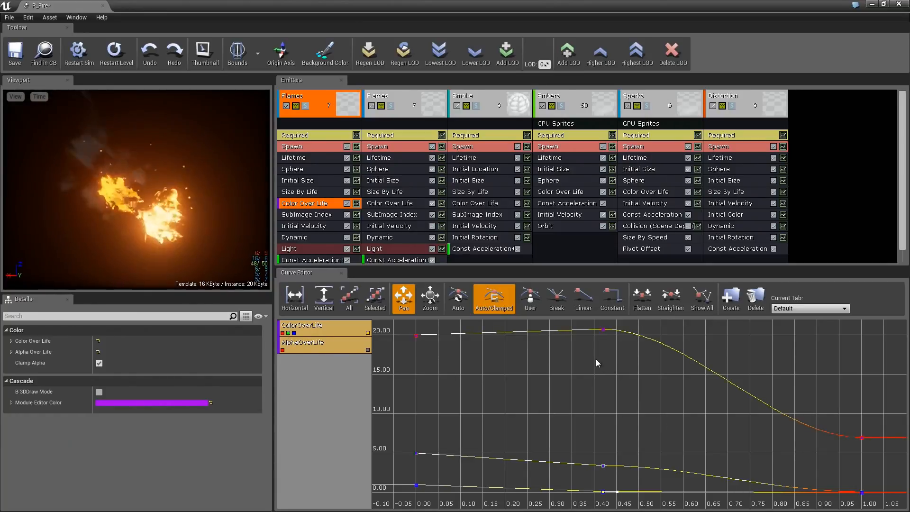
{"action": "left_click_drag", "start_coordinate": [602, 329], "coordinate": [603, 338]}
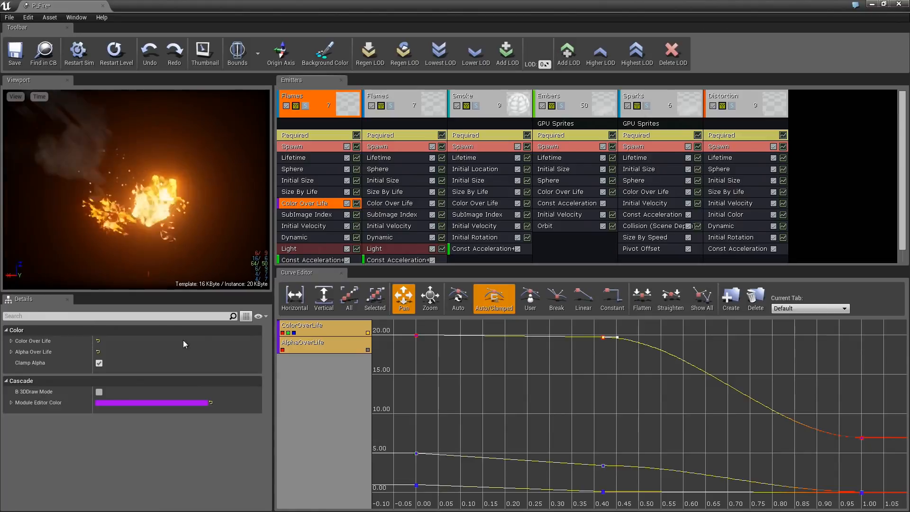
Set the Out Val of point 1 in Color Over Life's constant curve to X 20, Y 3 and Z 0.2.
{"action": "left_click", "coordinate": [10, 342]}
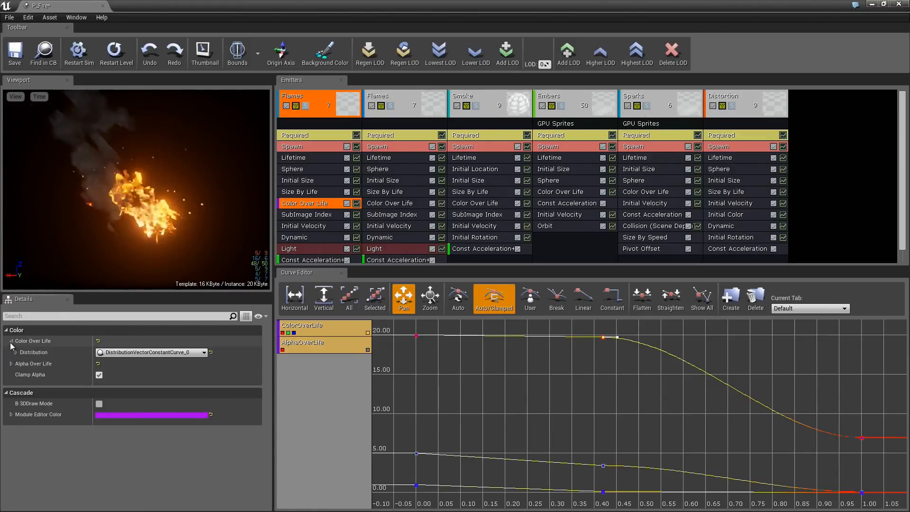
{"action": "left_click", "coordinate": [16, 352]}
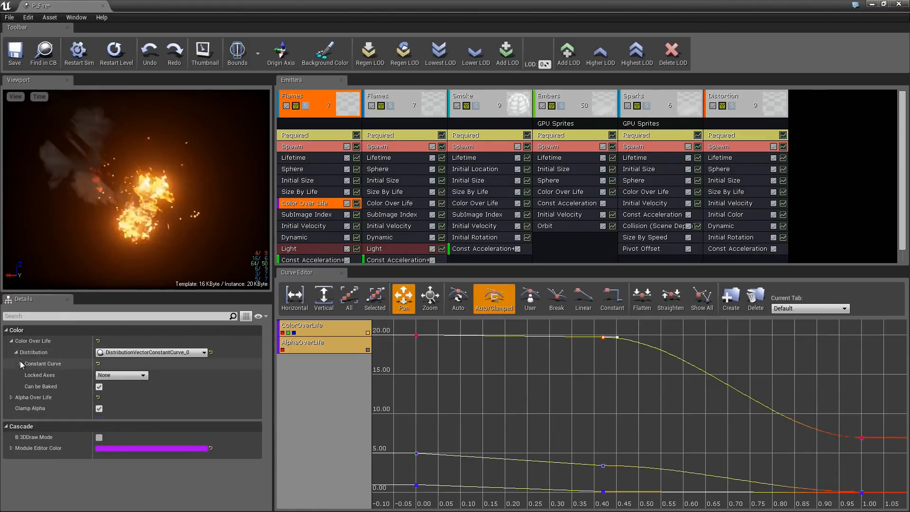
{"action": "left_click", "coordinate": [21, 363]}
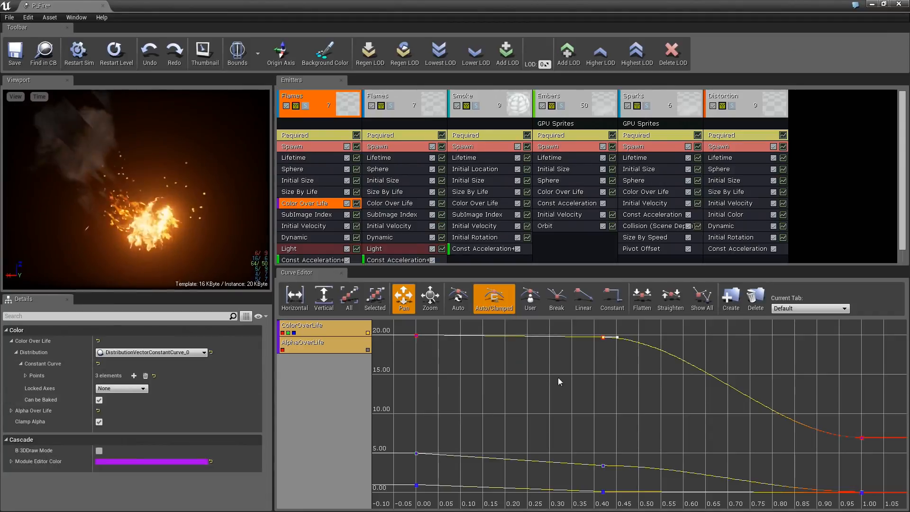
{"action": "left_click", "coordinate": [27, 374]}
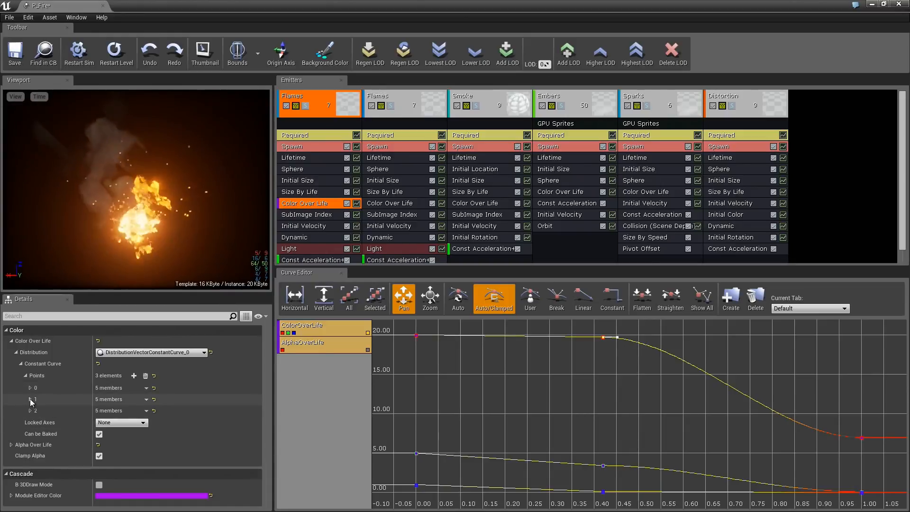
{"action": "left_click", "coordinate": [31, 400]}
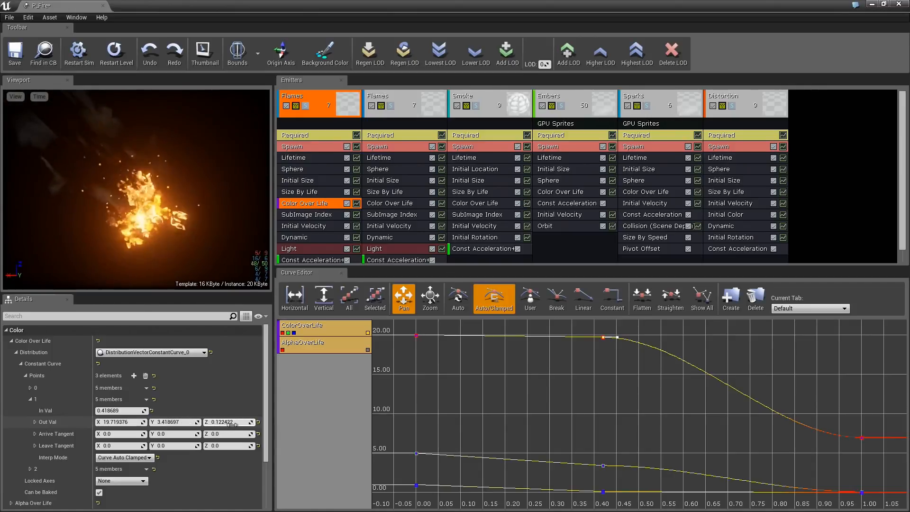
{"action": "left_click", "coordinate": [121, 422]}
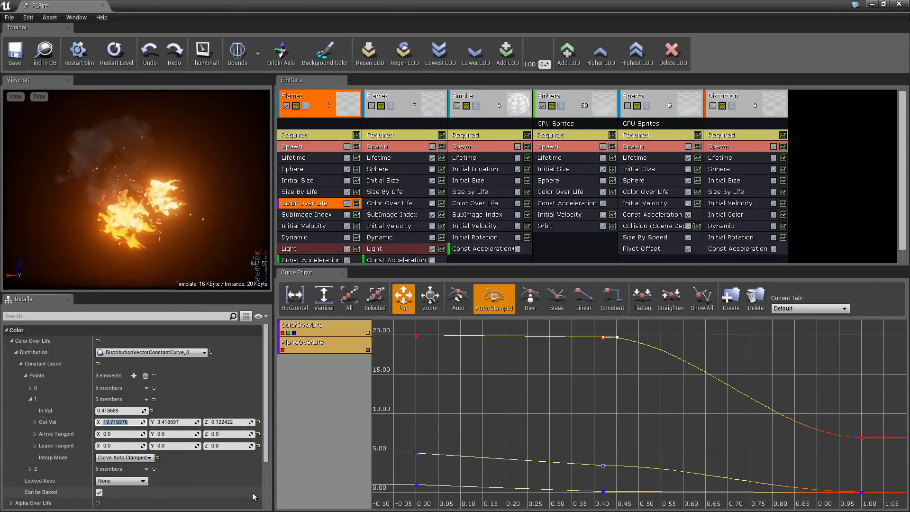
{"action": "type", "text": "20"}
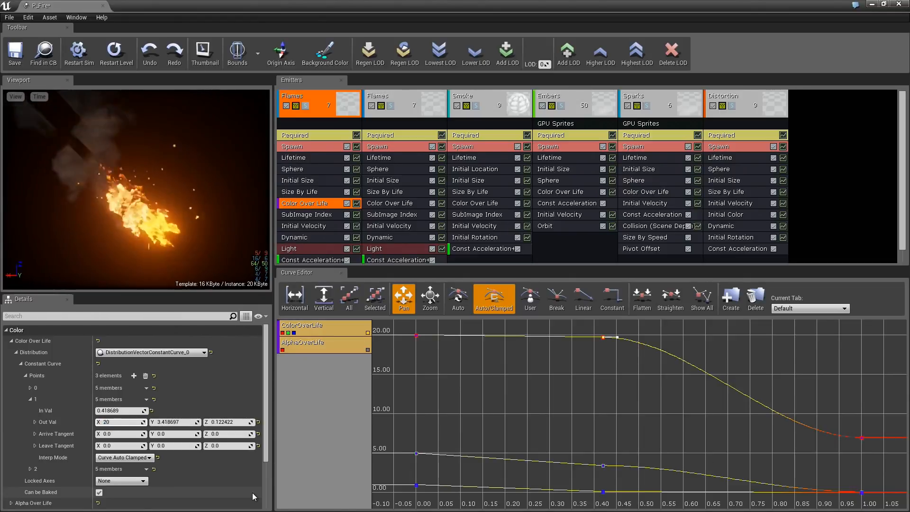
{"action": "key", "text": "Tab"}
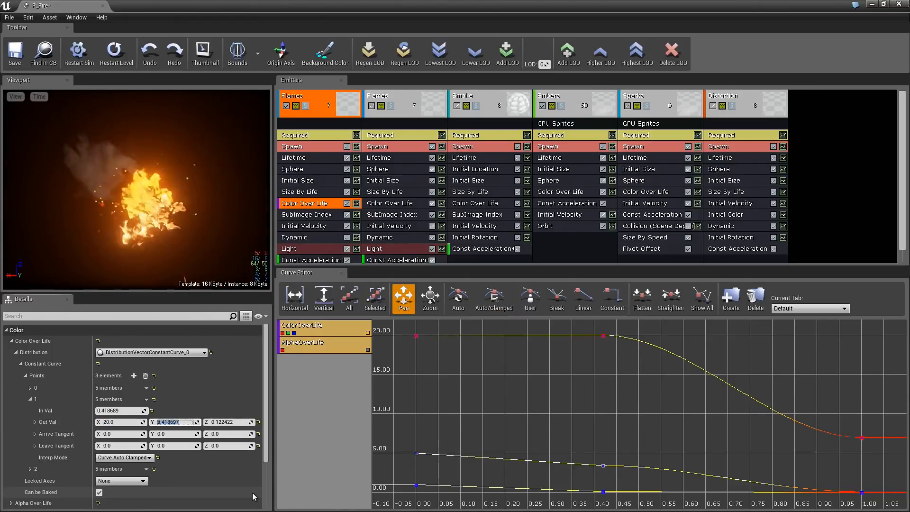
{"action": "type", "text": "3"}
{"action": "key", "text": "Tab"}
{"action": "type", "text": "0.2"}
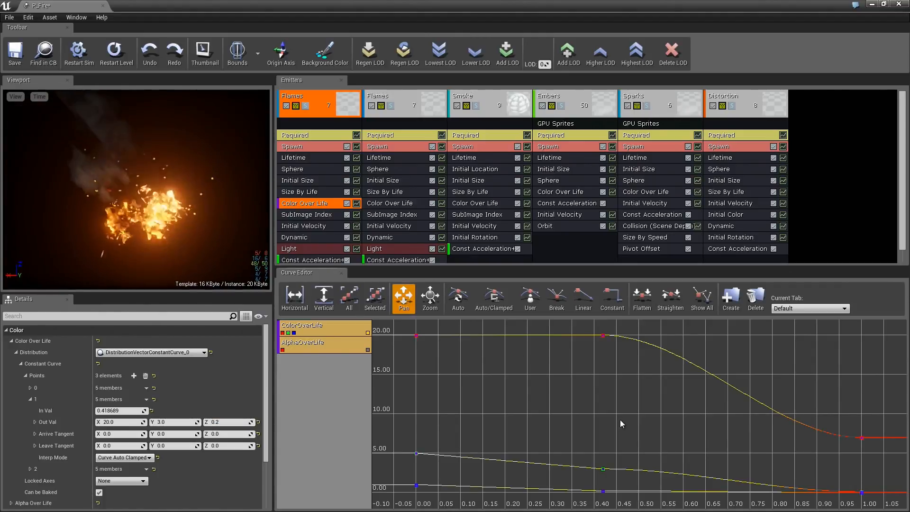
{"action": "left_click_drag", "start_coordinate": [619, 416], "coordinate": [642, 399]}
{"action": "left_click", "coordinate": [431, 309]}
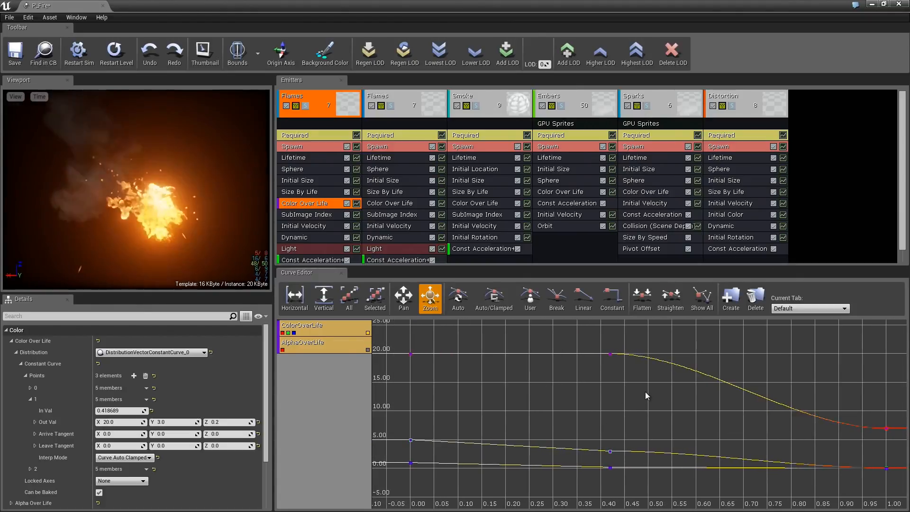
{"action": "left_click", "coordinate": [405, 298]}
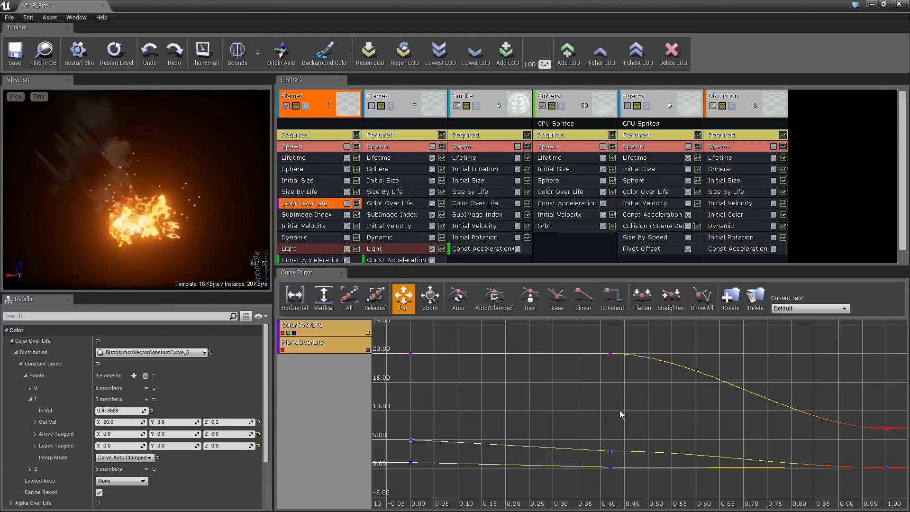
Create a curve tab named MyColorTab and send the first Flames emitter's Color Over Life module to it.
{"action": "left_click", "coordinate": [731, 299]}
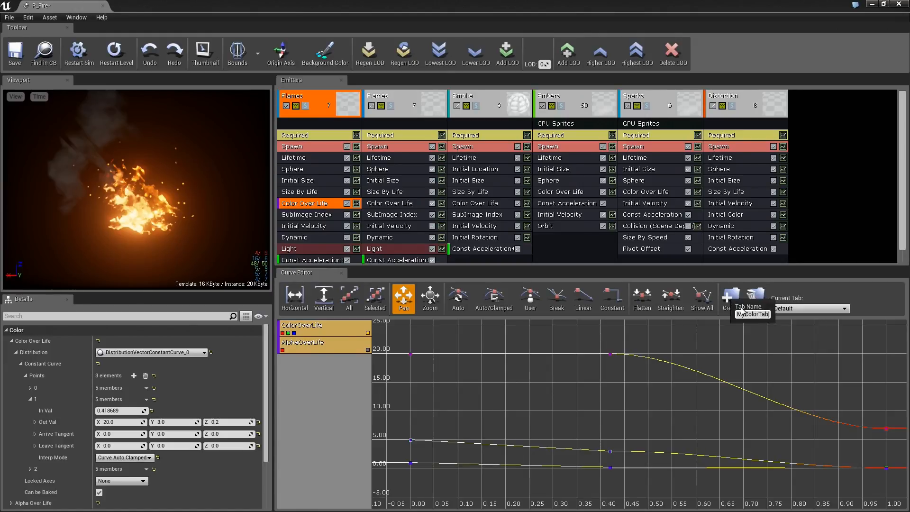
{"action": "type", "text": "MyColorTab"}
{"action": "key", "text": "Return"}
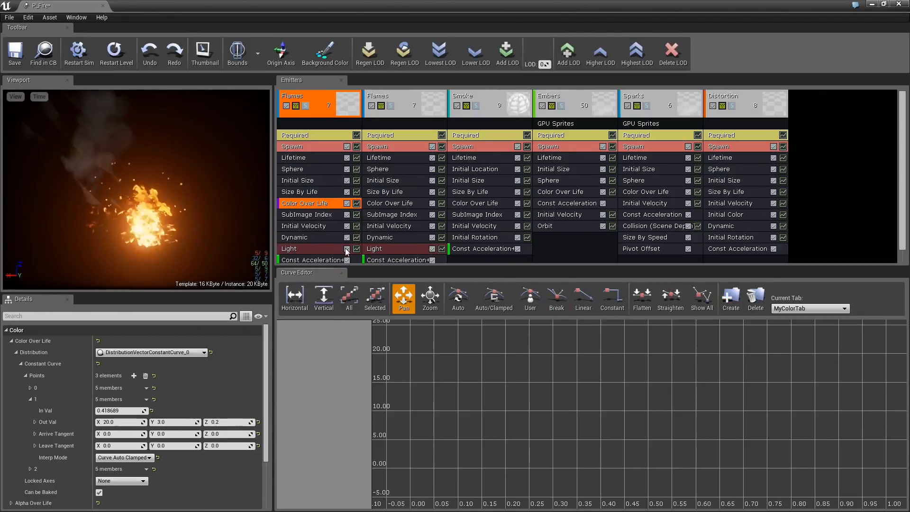
{"action": "left_click", "coordinate": [357, 203]}
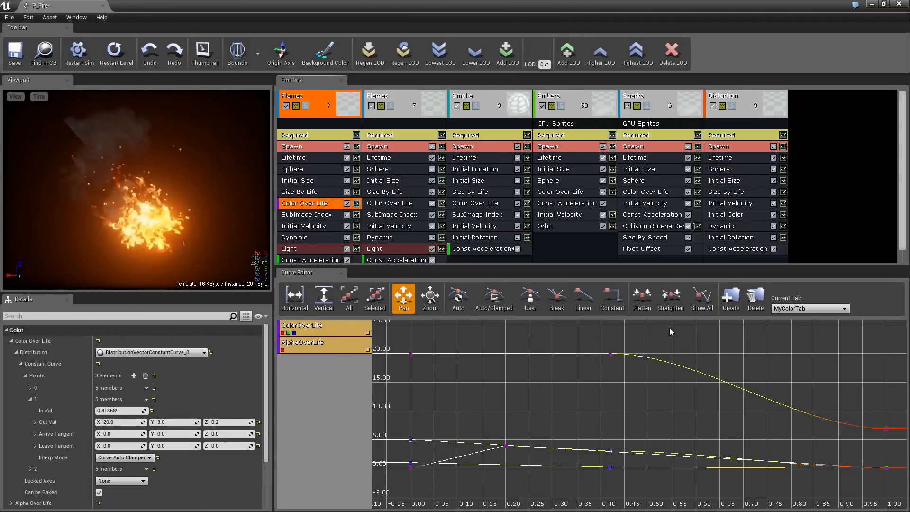
Make Default the current curve tab and remove all curves from it.
{"action": "left_click", "coordinate": [825, 309]}
{"action": "left_click", "coordinate": [782, 317]}
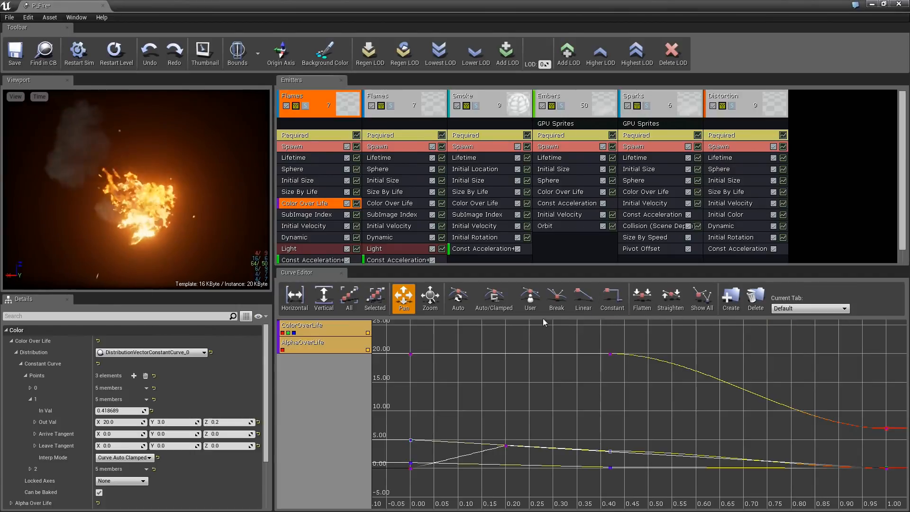
{"action": "right_click", "coordinate": [322, 329]}
{"action": "left_click", "coordinate": [352, 358]}
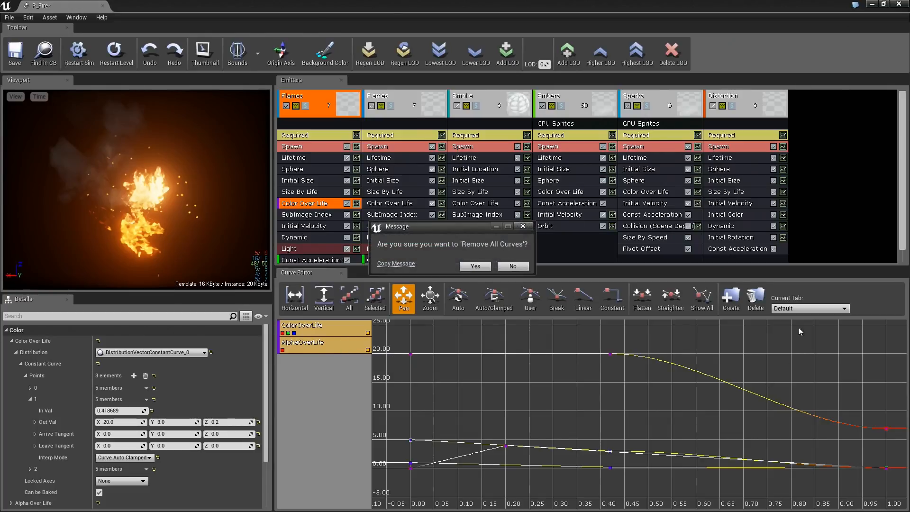
{"action": "left_click", "coordinate": [475, 266]}
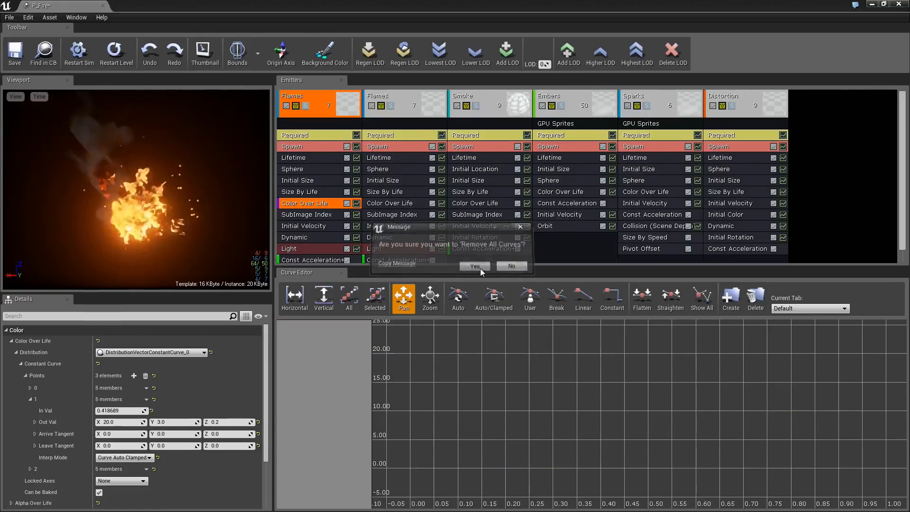
Return to MyColorTab and send the first Flames emitter's Color Over Life curves to it again.
{"action": "left_click", "coordinate": [794, 309]}
{"action": "left_click", "coordinate": [793, 324]}
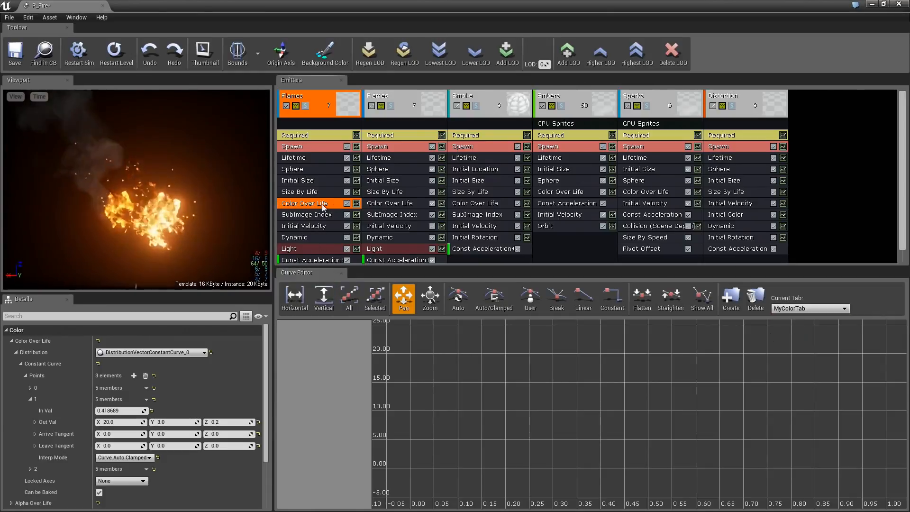
{"action": "left_click", "coordinate": [357, 203]}
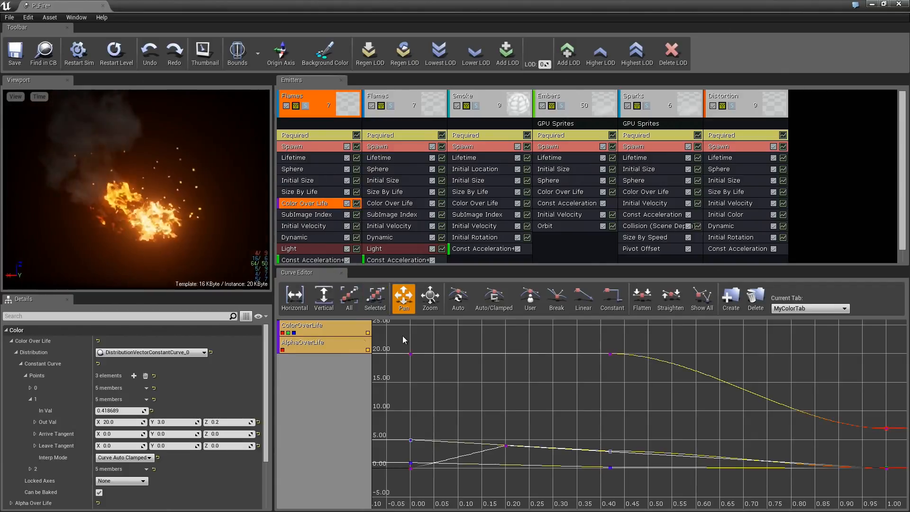
Compare the contents of the Default and MyColorTab curve tabs, ending with MyColorTab as the current one.
{"action": "left_click", "coordinate": [783, 309]}
{"action": "left_click", "coordinate": [782, 317]}
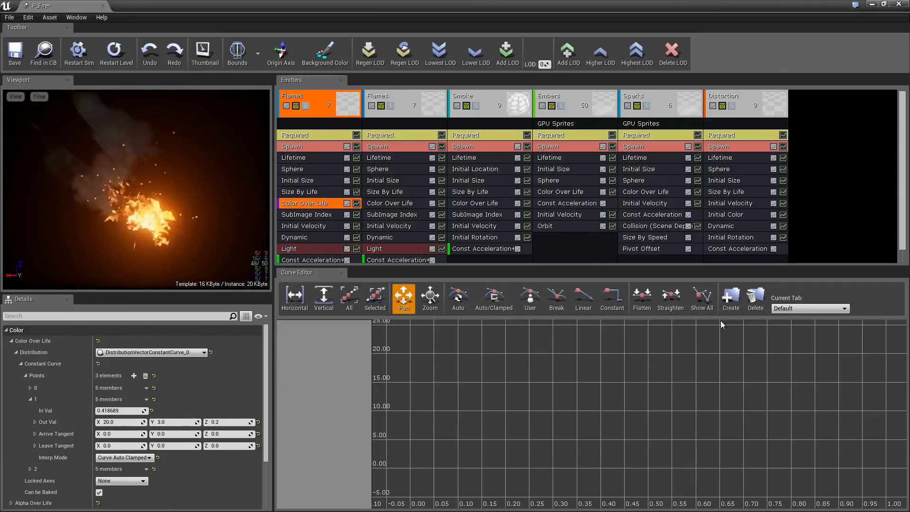
{"action": "left_click", "coordinate": [829, 309]}
{"action": "left_click", "coordinate": [809, 322]}
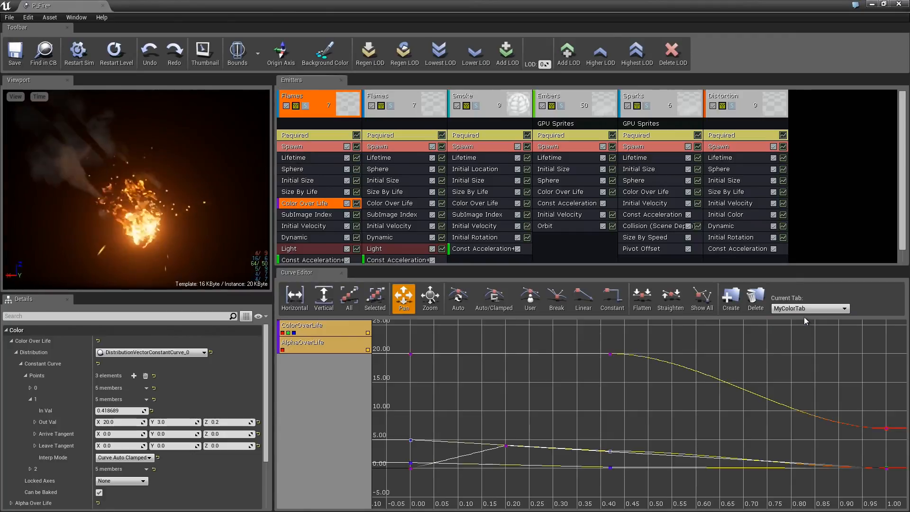
{"action": "left_click", "coordinate": [793, 310]}
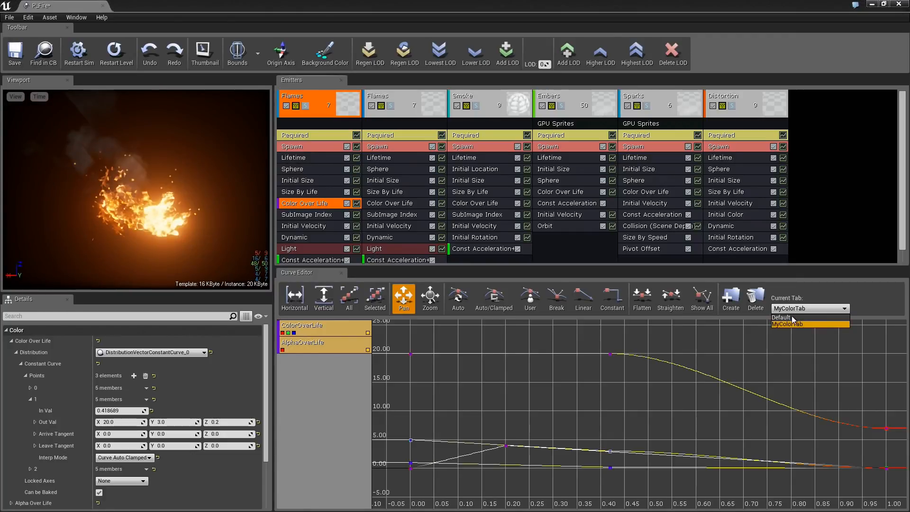
{"action": "left_click", "coordinate": [792, 318]}
{"action": "left_click", "coordinate": [794, 309]}
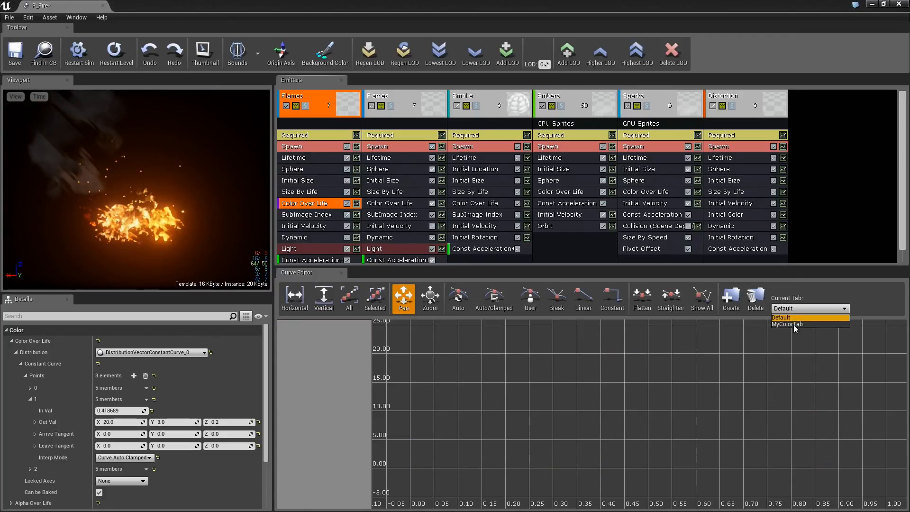
{"action": "left_click", "coordinate": [805, 323]}
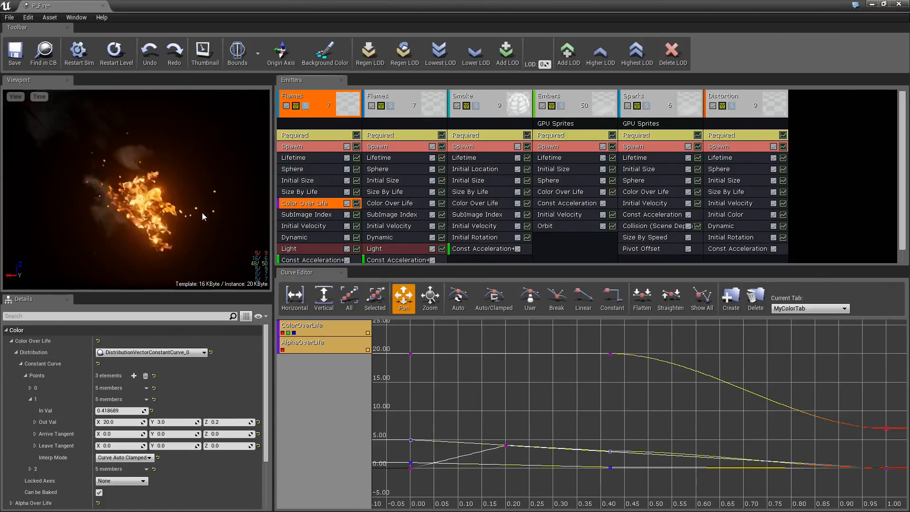
Enlarge the emitter list's area vertically so the Flames emitters' complete module stacks fit.
{"action": "left_click_drag", "start_coordinate": [475, 267], "coordinate": [466, 289]}
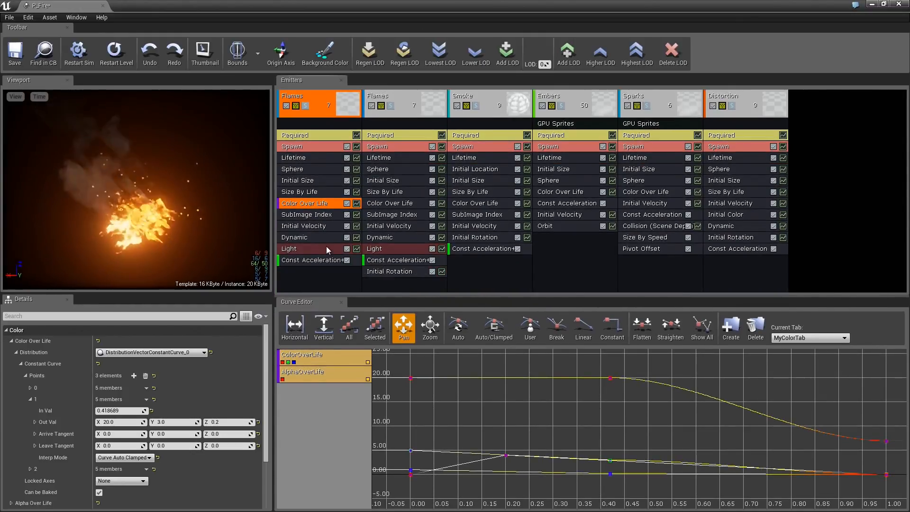